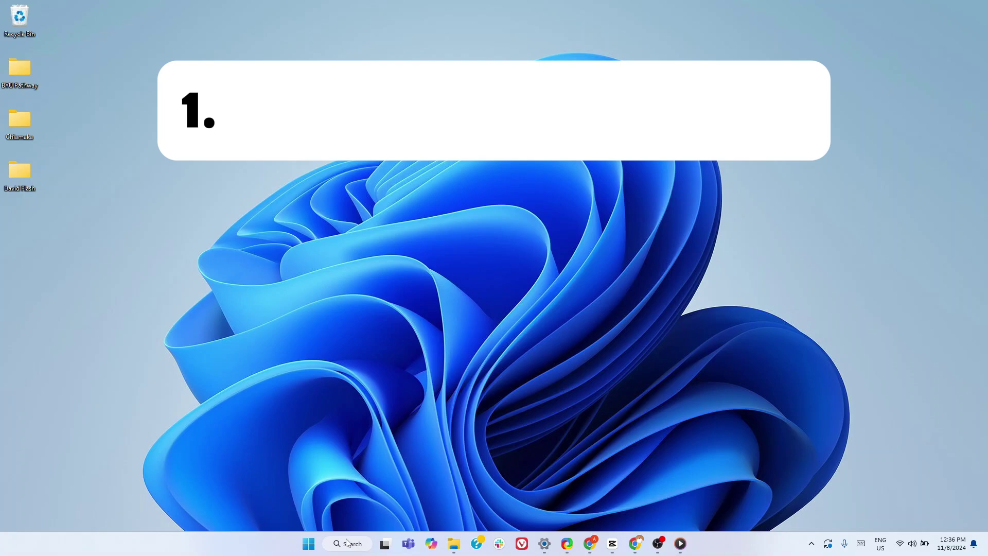
- Find PowerToys by searching 'power' and launch its settings window
click(345, 545)
text(power)
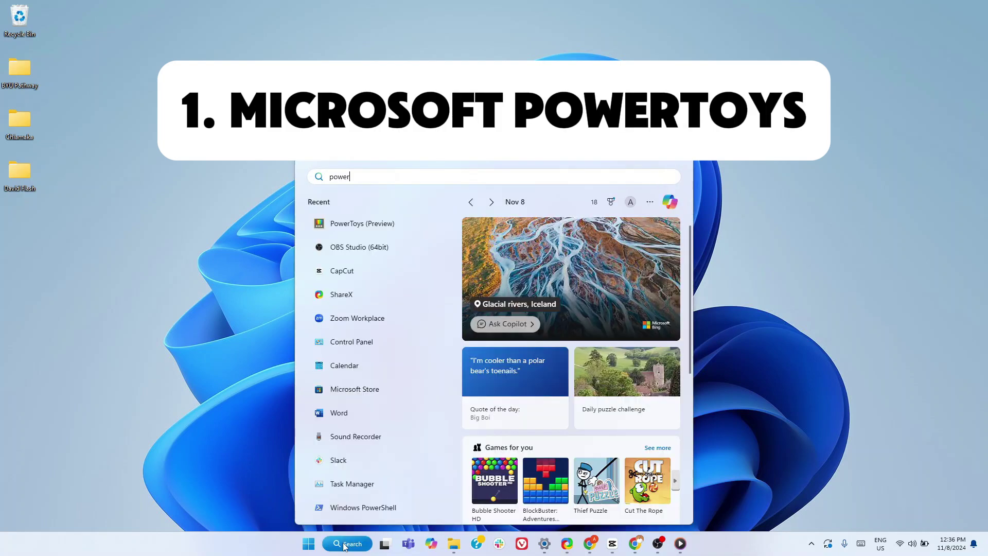
click(609, 268)
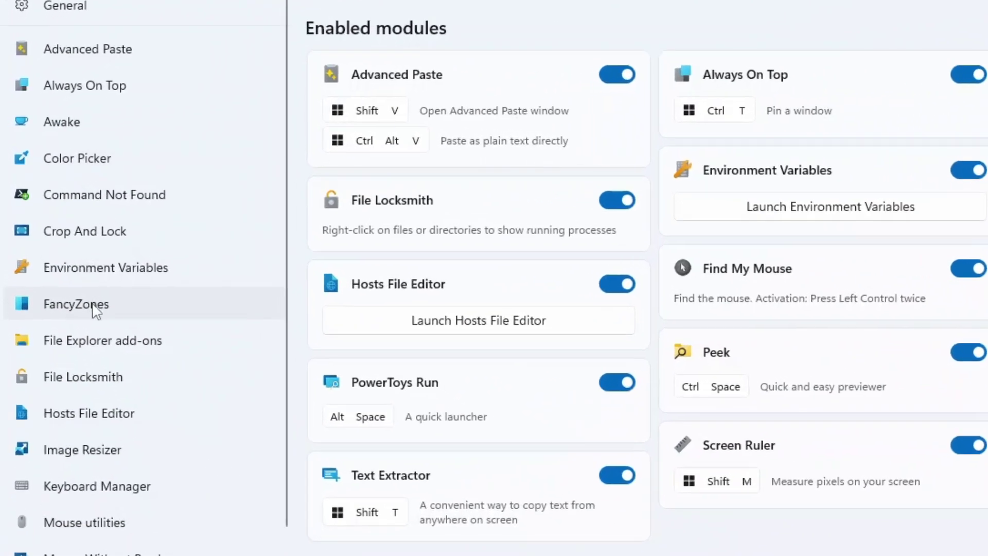
- Look over the FancyZones and Advanced Paste settings pages
click(94, 307)
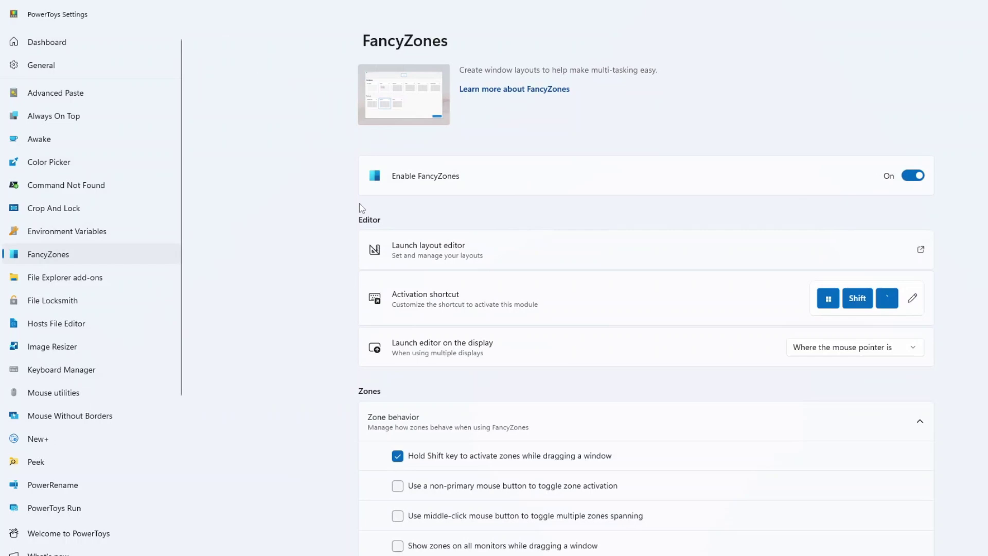
scroll(549, 338, down, 10)
scroll(514, 327, up, 10)
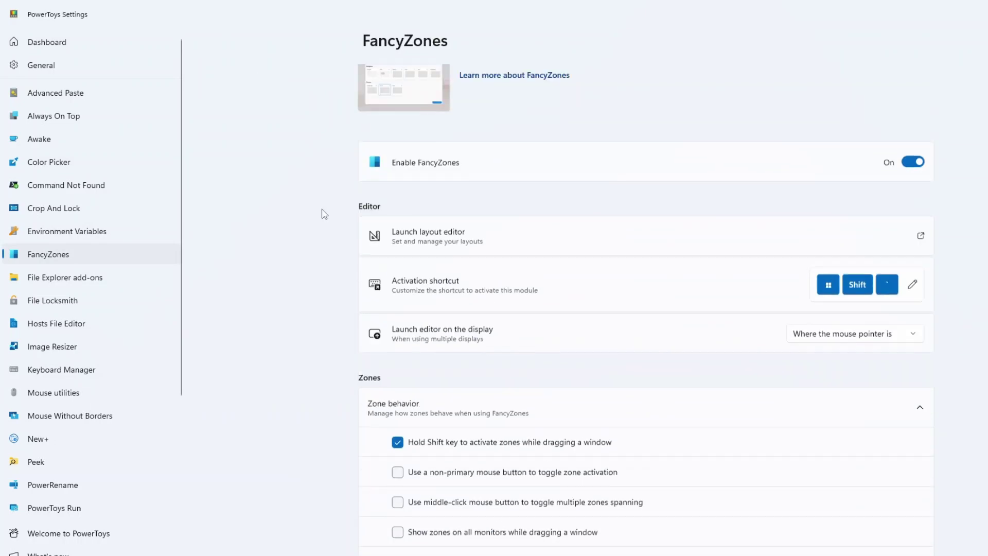
click(98, 95)
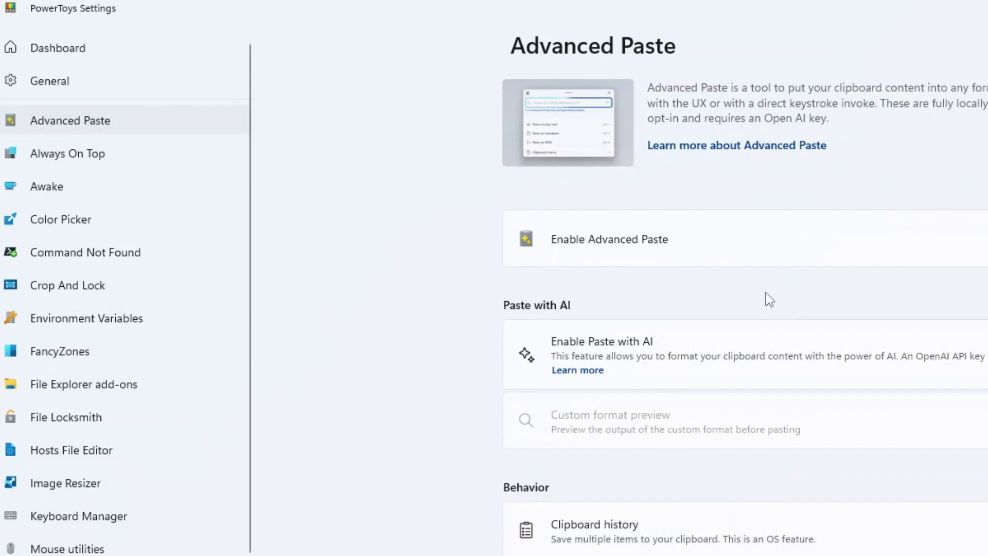
scroll(766, 293, down, 5)
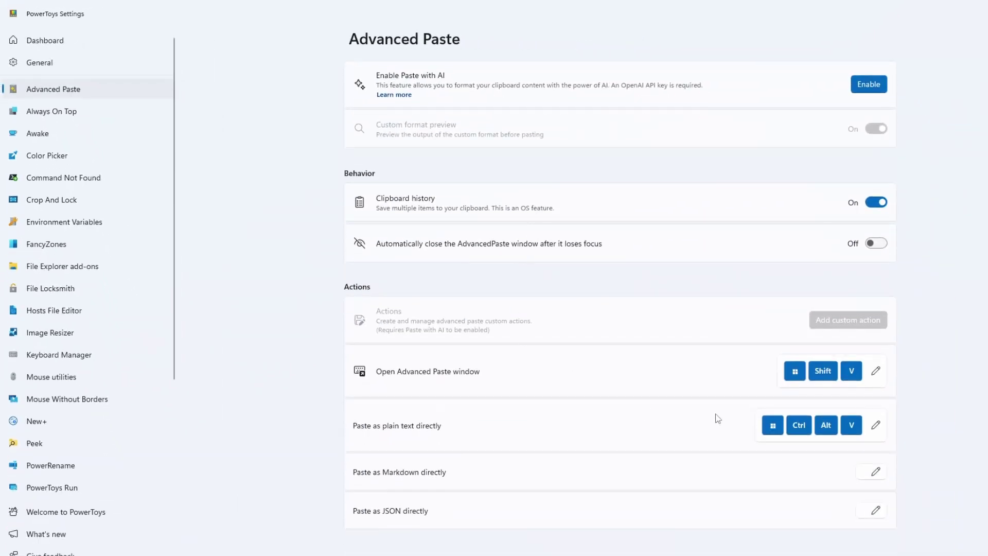
scroll(502, 192, up, 5)
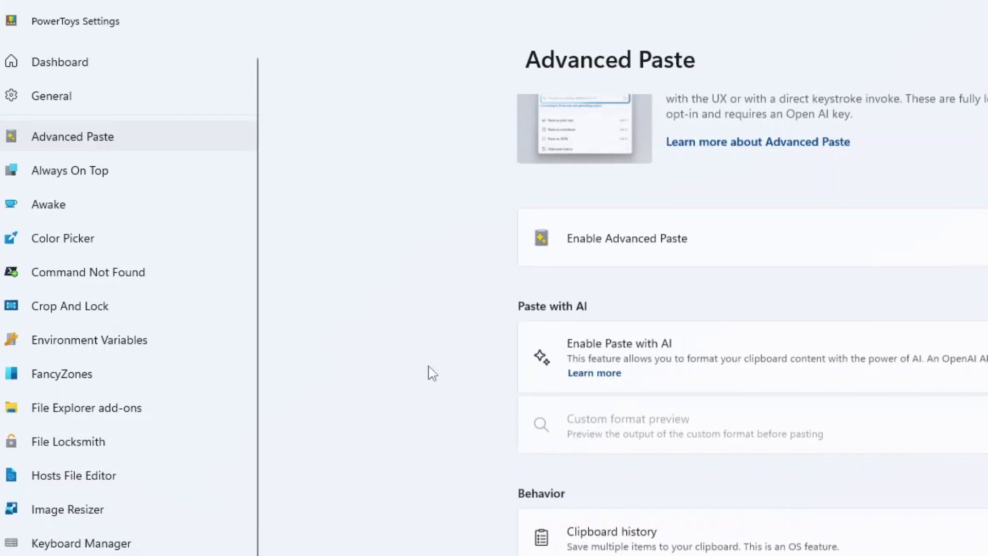
- View the Image Resizer and Color Picker pages, repositioning the settings window
click(66, 510)
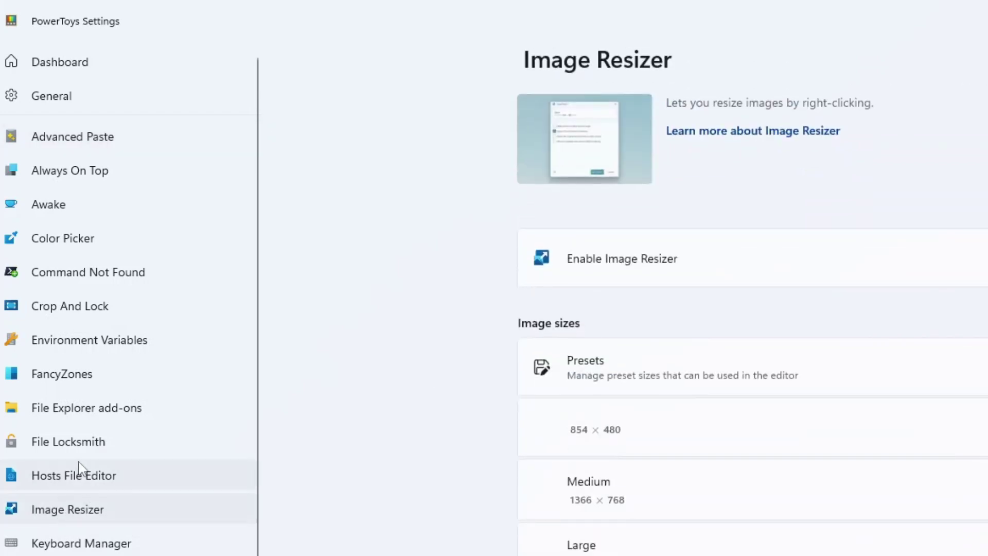
click(82, 246)
scroll(873, 311, down, 15)
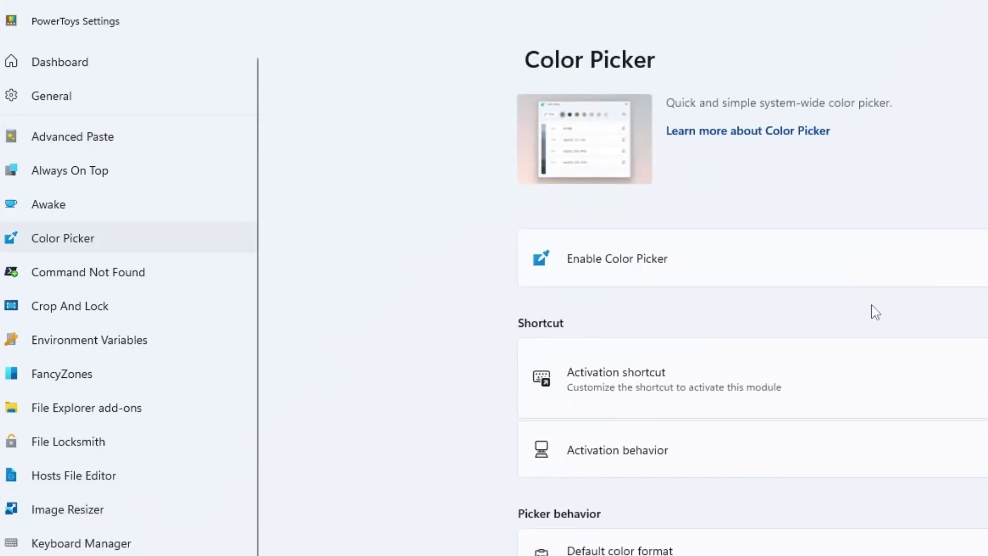
scroll(915, 444, down, 1)
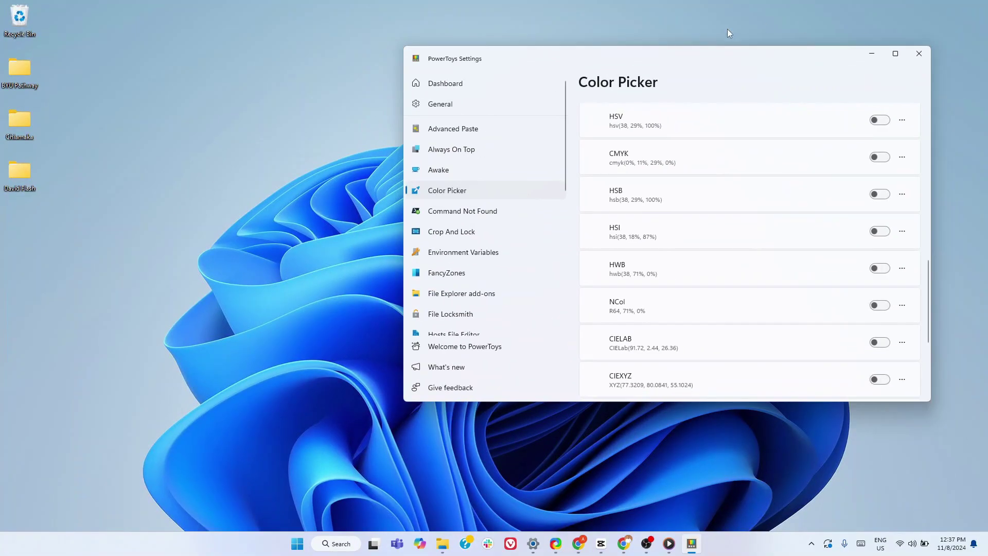
drag(710, 62, 535, 106)
scroll(520, 210, down, 5)
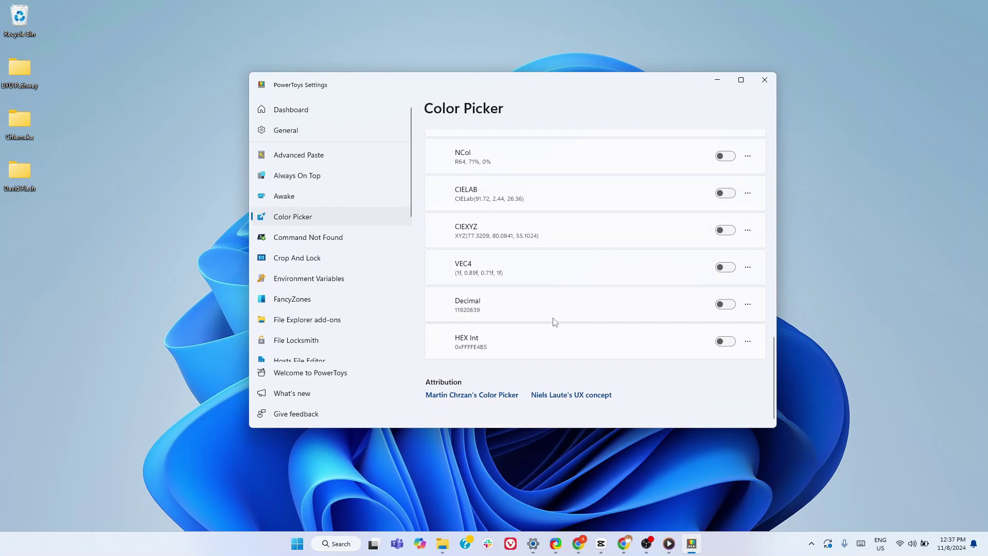
scroll(584, 311, up, 10)
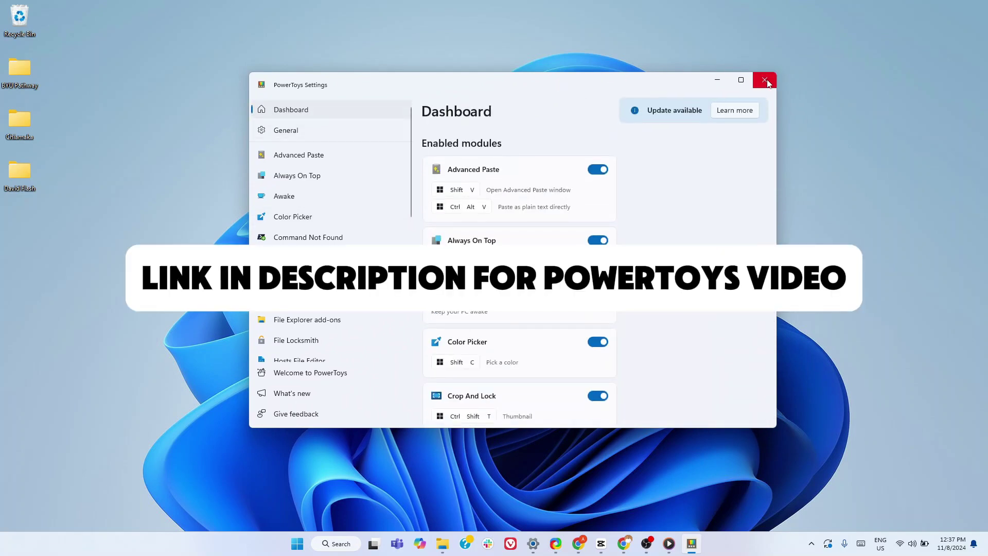
- Close PowerToys and show PC Manager centred on screen on its Home page
click(765, 81)
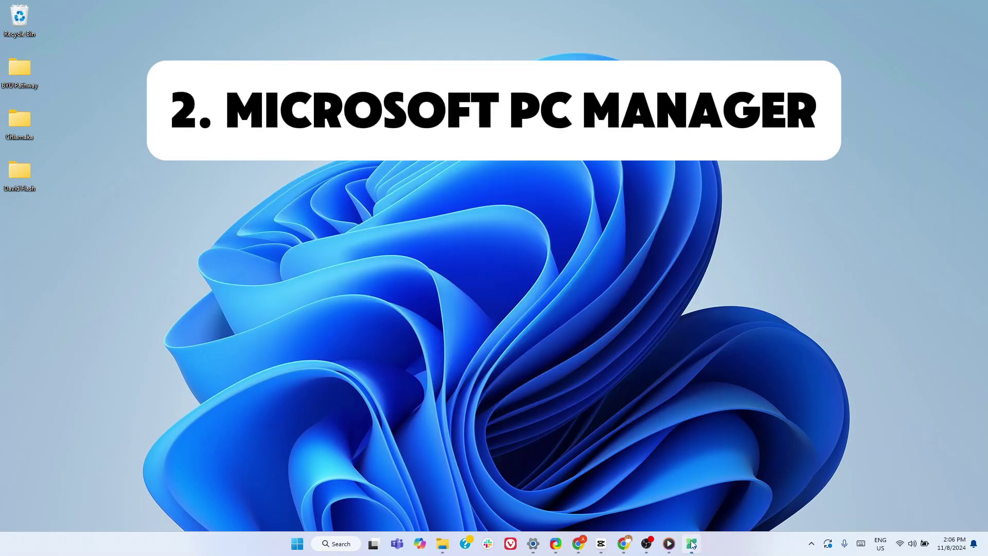
click(693, 544)
drag(873, 189, 542, 160)
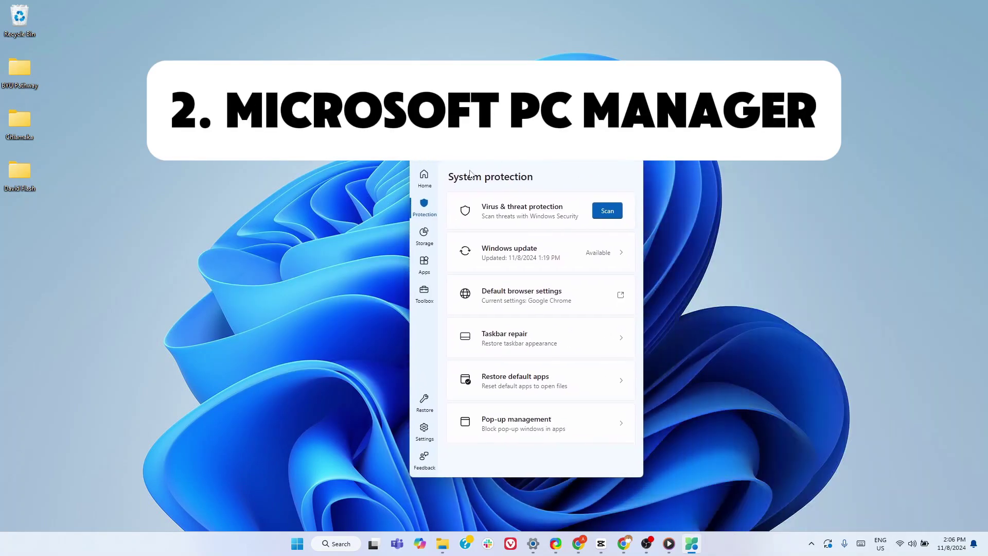
click(427, 180)
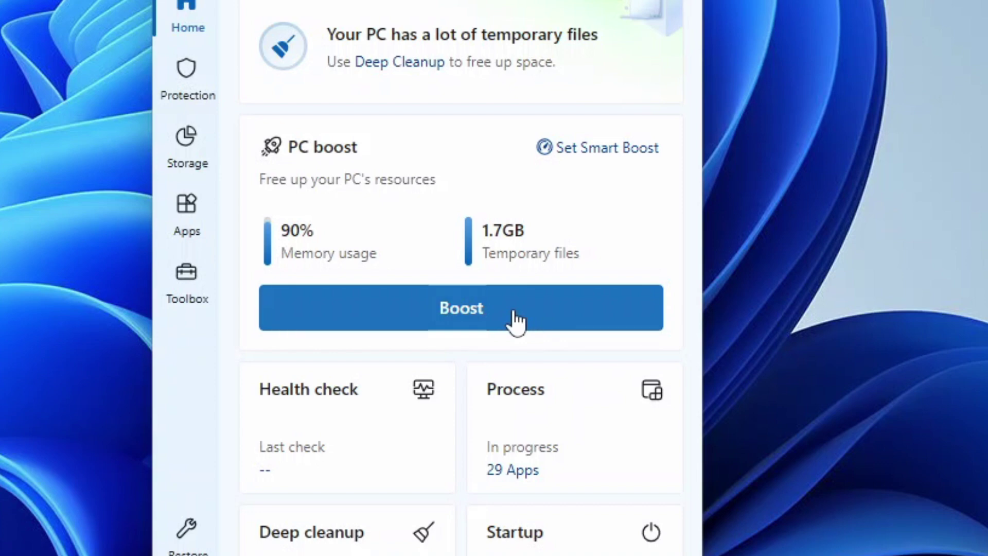
- Boost memory down to 70% usage and launch a Deep cleanup scan of drive C
click(514, 314)
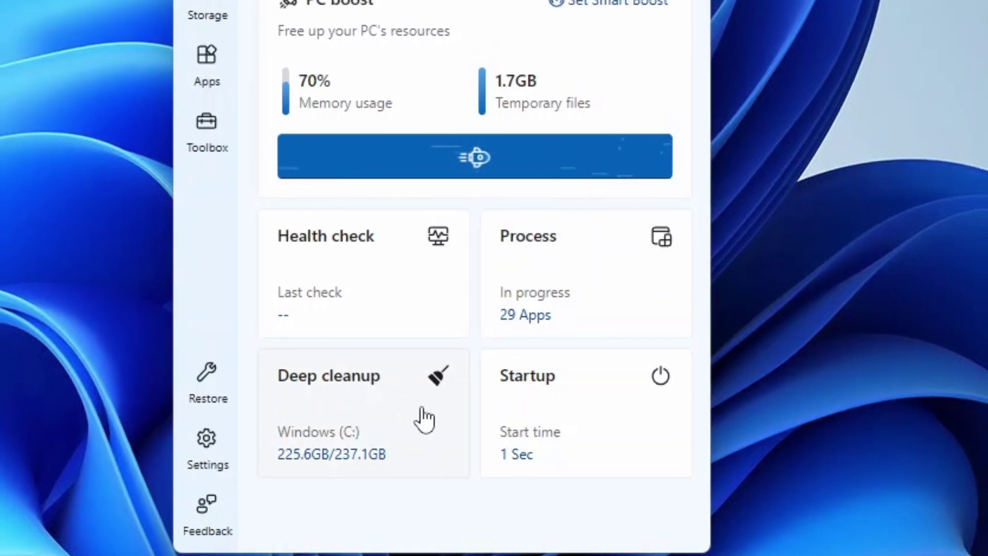
click(425, 420)
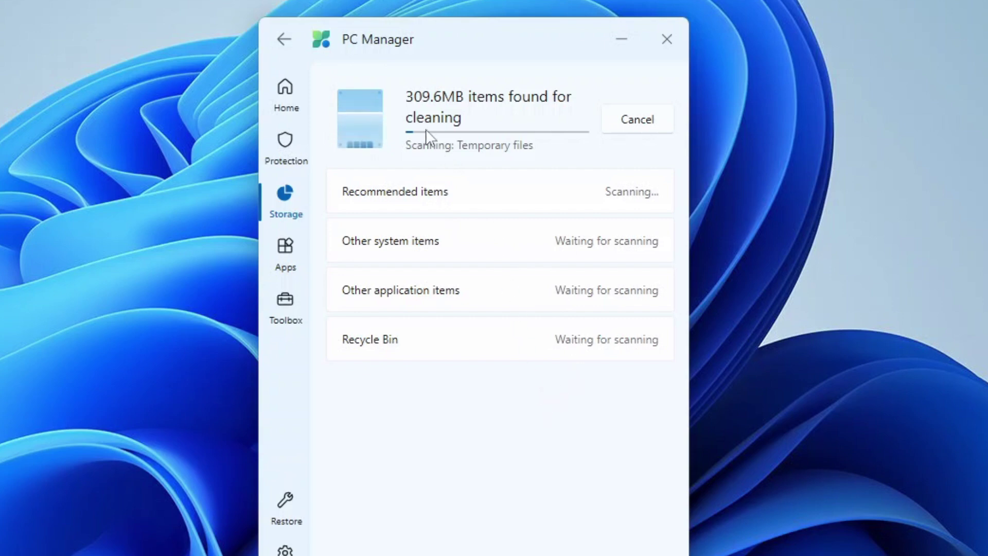
- Visit the System protection page, then go back to the Home dashboard
click(287, 149)
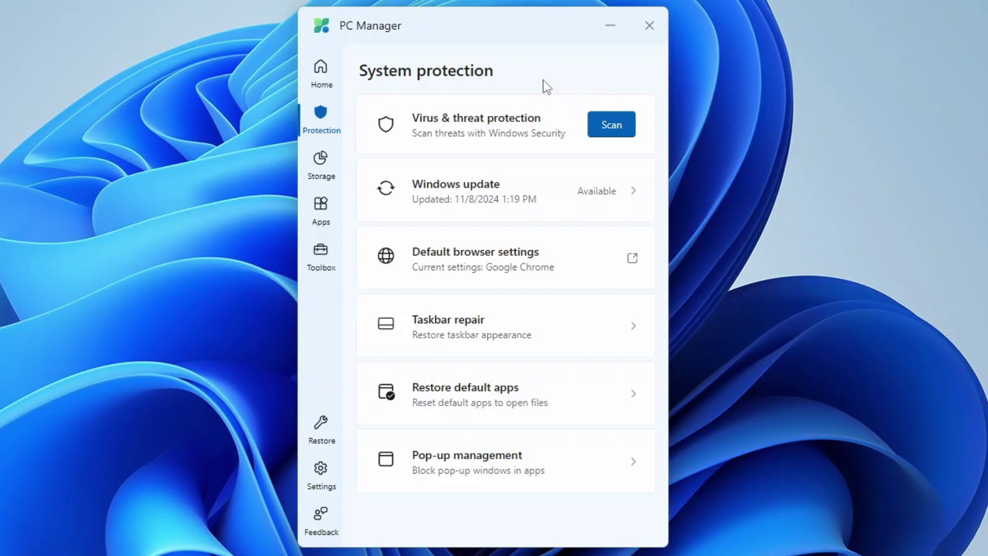
click(321, 77)
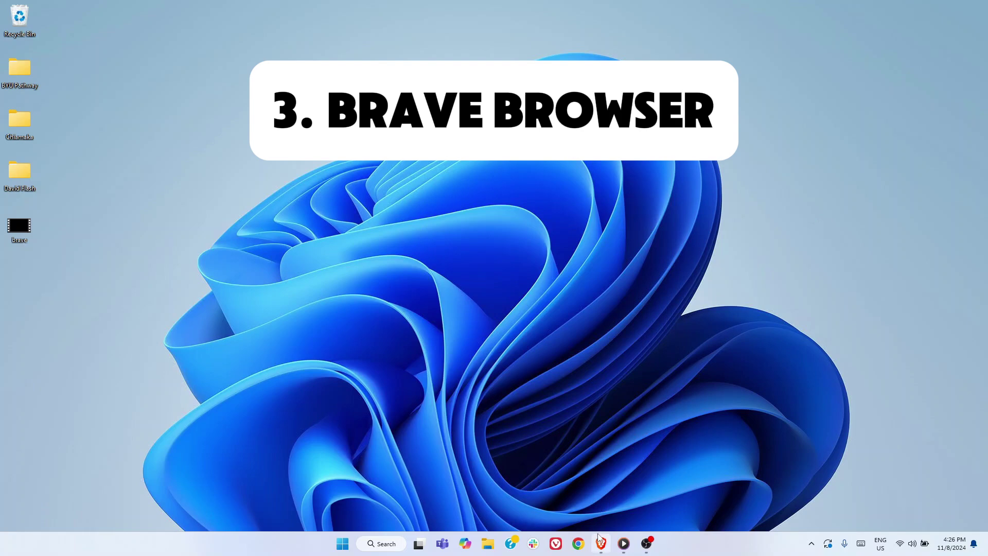
- Open Brave, check the Brave Talk tab, then close it, keeping the New Tab page
click(599, 540)
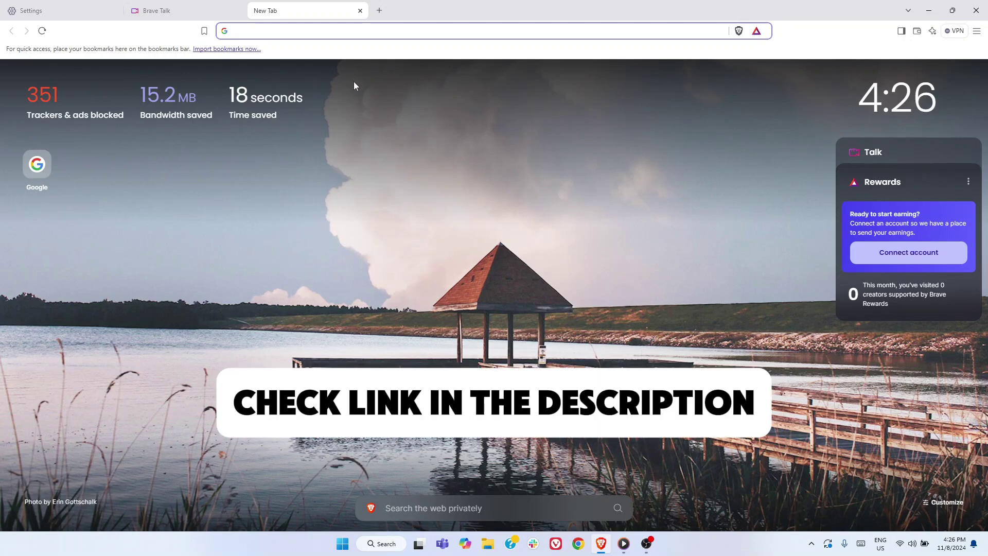
click(183, 11)
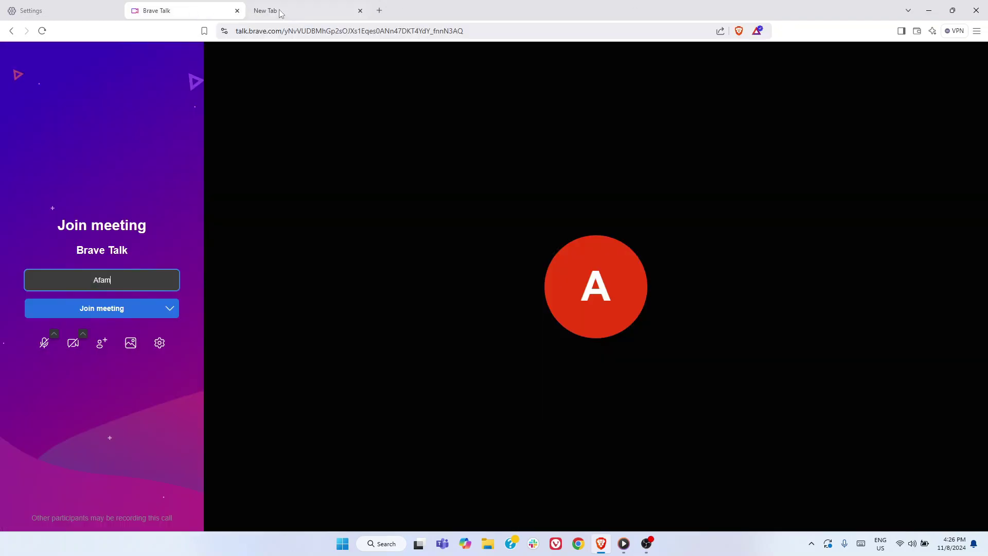
click(303, 11)
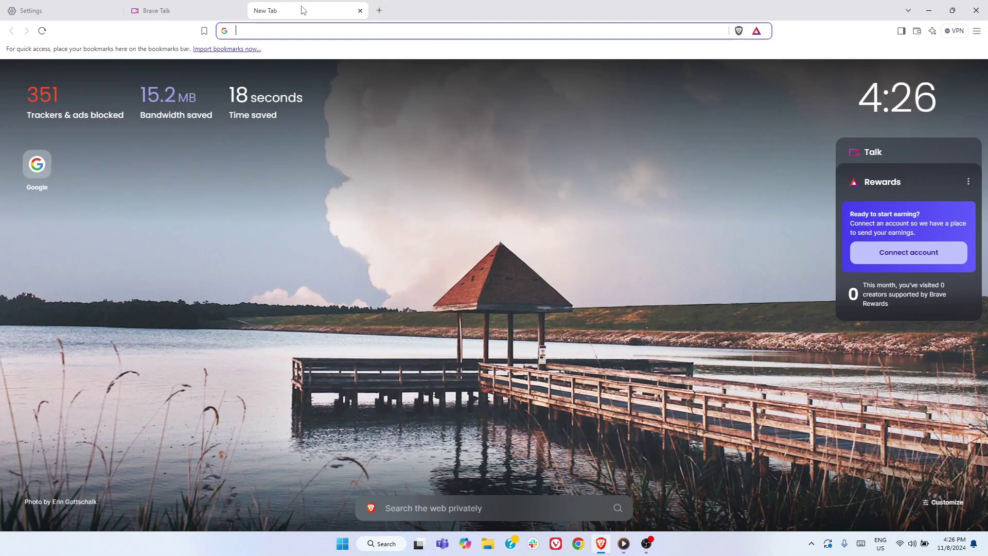
click(237, 11)
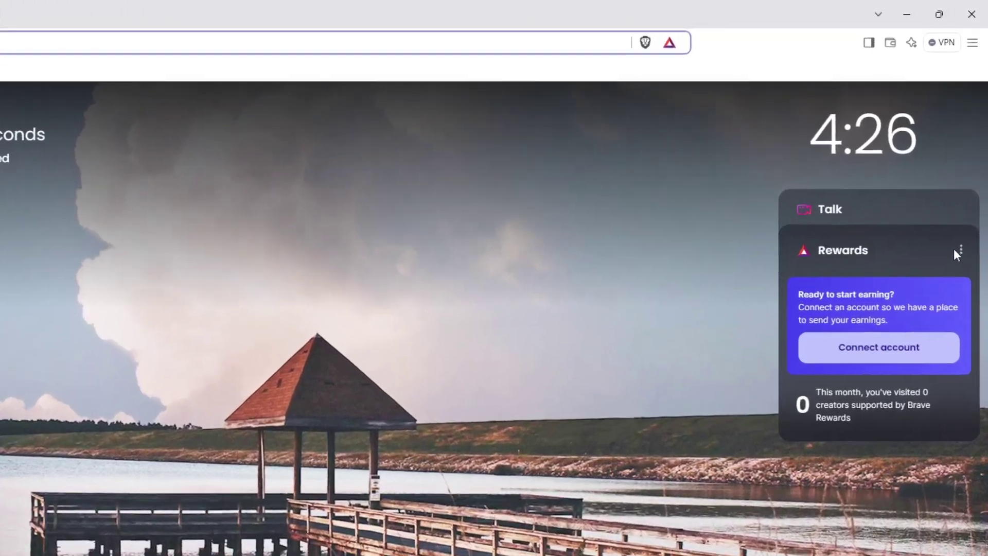
- Open the Brave Rewards panel, then browse the Brave News, Clock, Cards and Search customization options
click(960, 251)
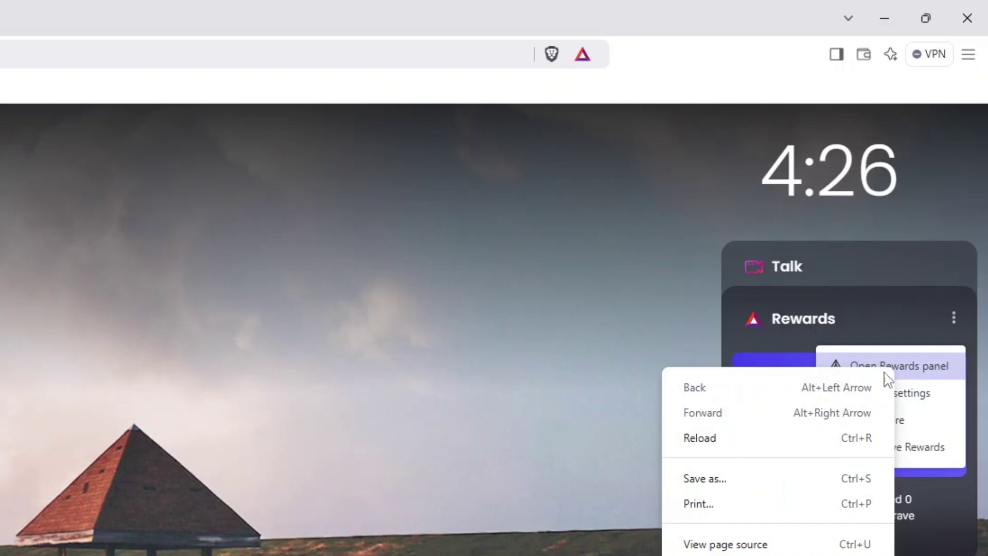
click(903, 366)
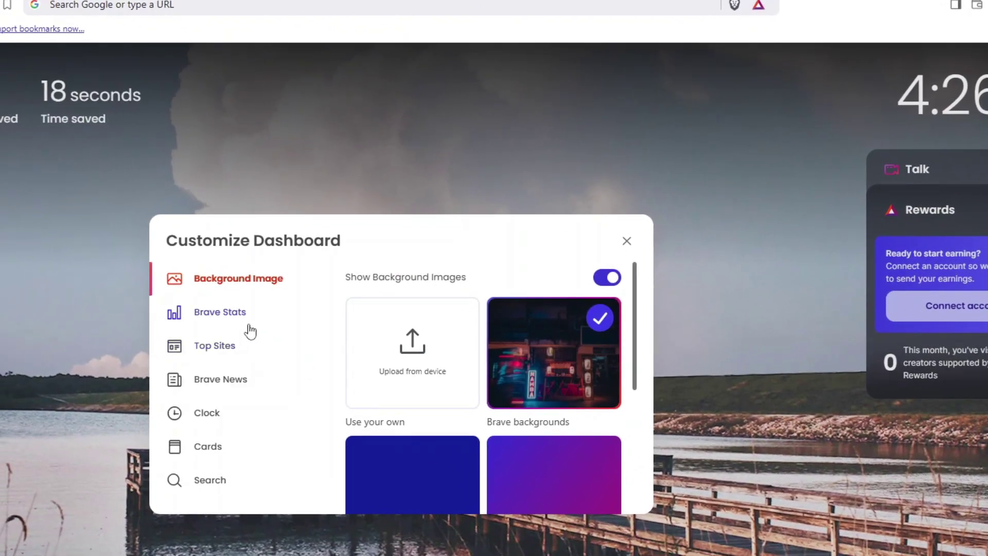
click(222, 382)
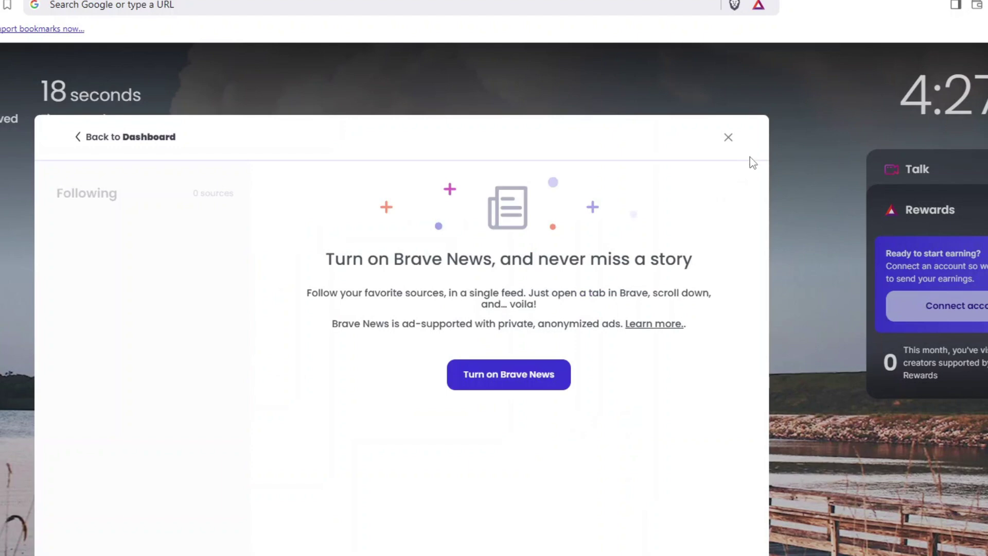
click(728, 137)
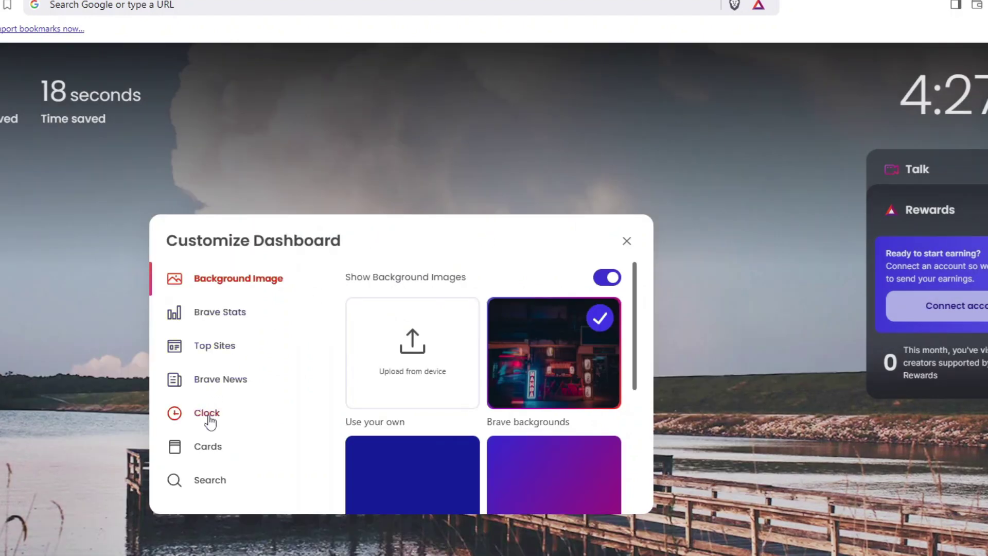
click(208, 417)
click(209, 448)
click(209, 482)
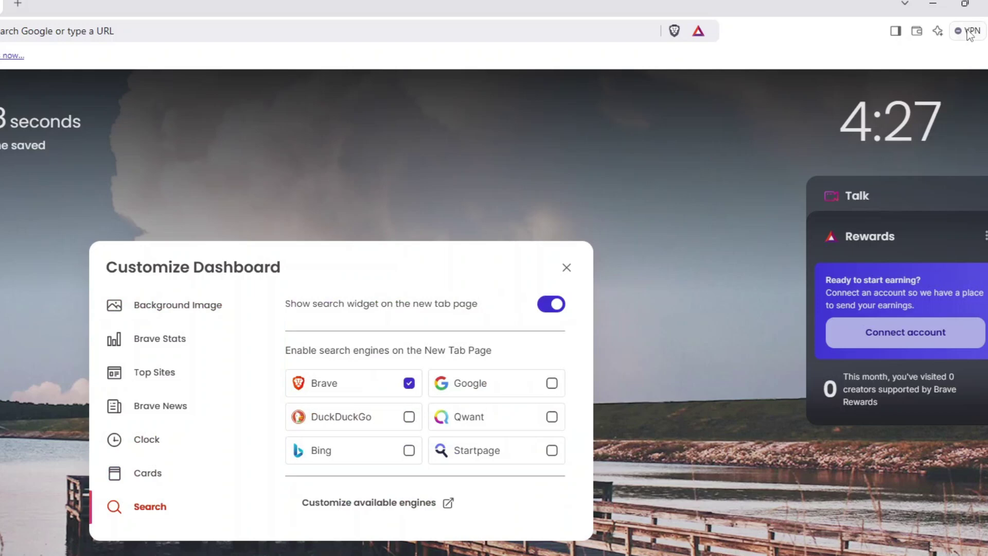
- Dismiss the VPN offer and customization panel, then start a new Brave Talk call
click(942, 42)
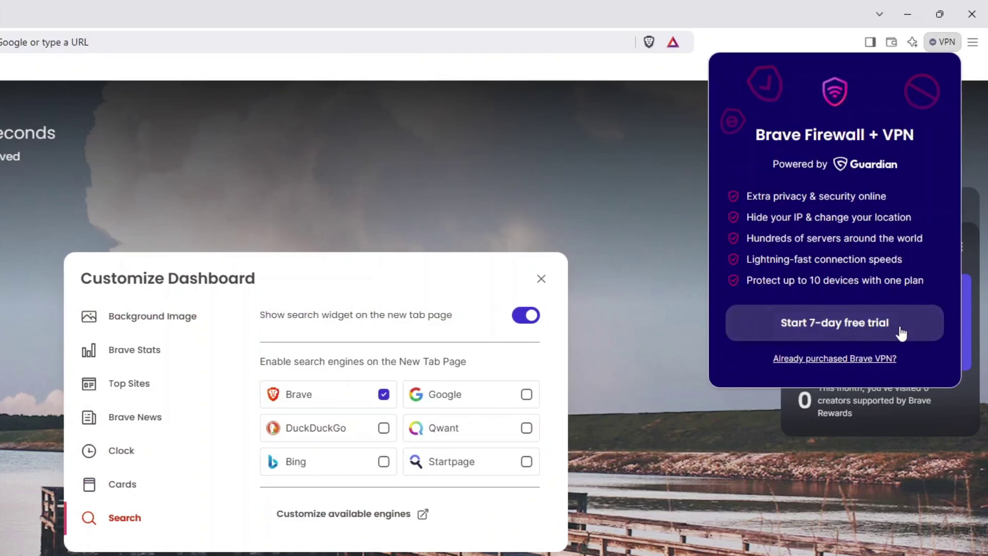
click(643, 161)
click(644, 161)
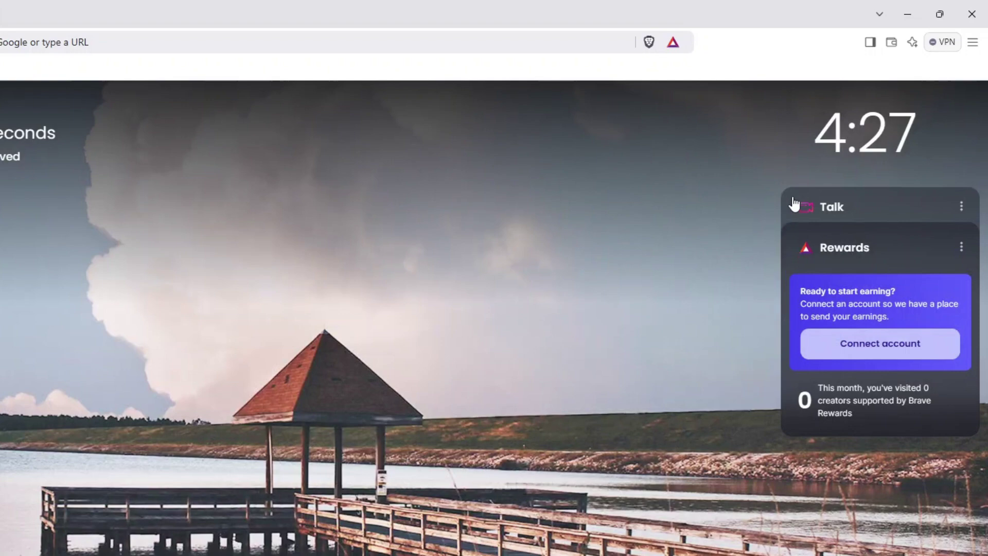
click(841, 215)
click(872, 336)
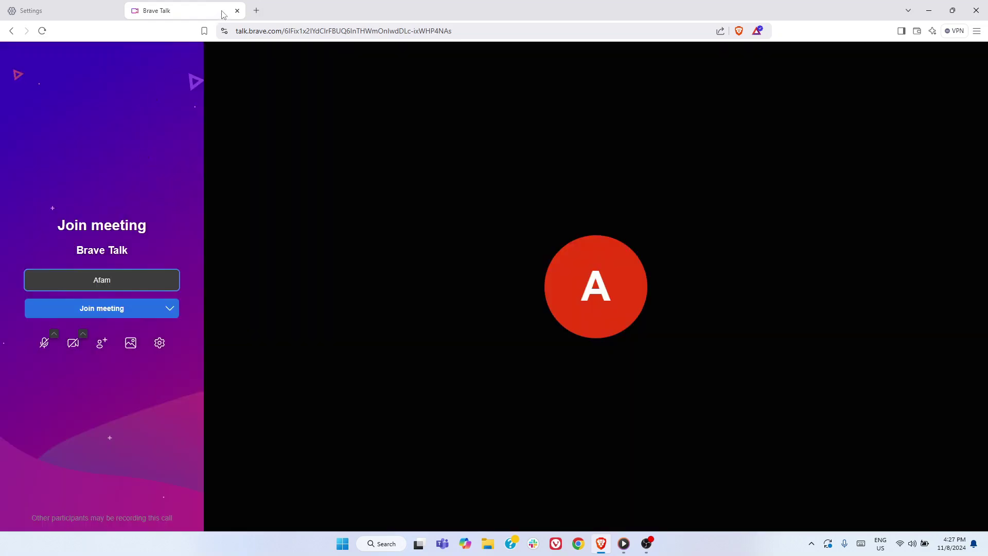
- Show the crypto Wallet welcome page in a new tab
click(256, 10)
click(977, 30)
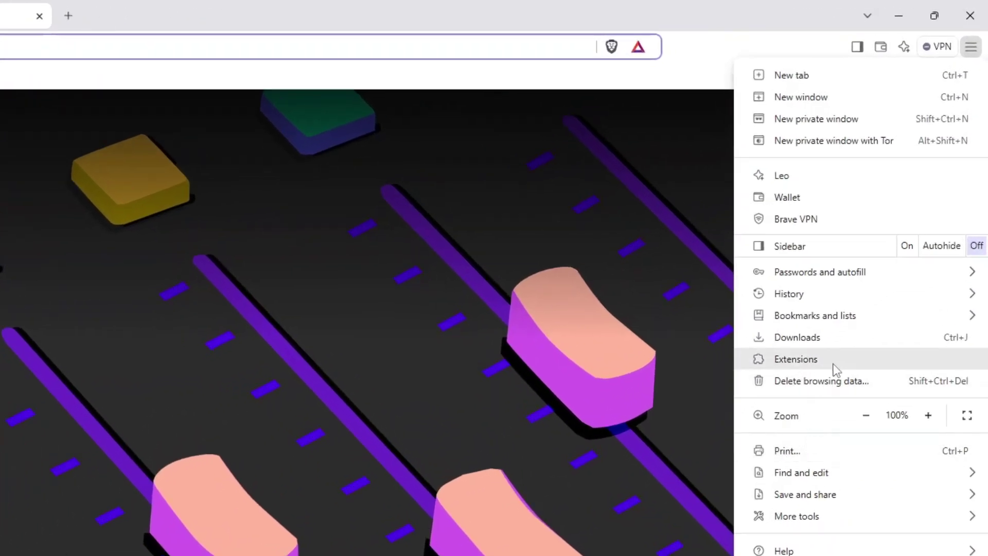
click(821, 197)
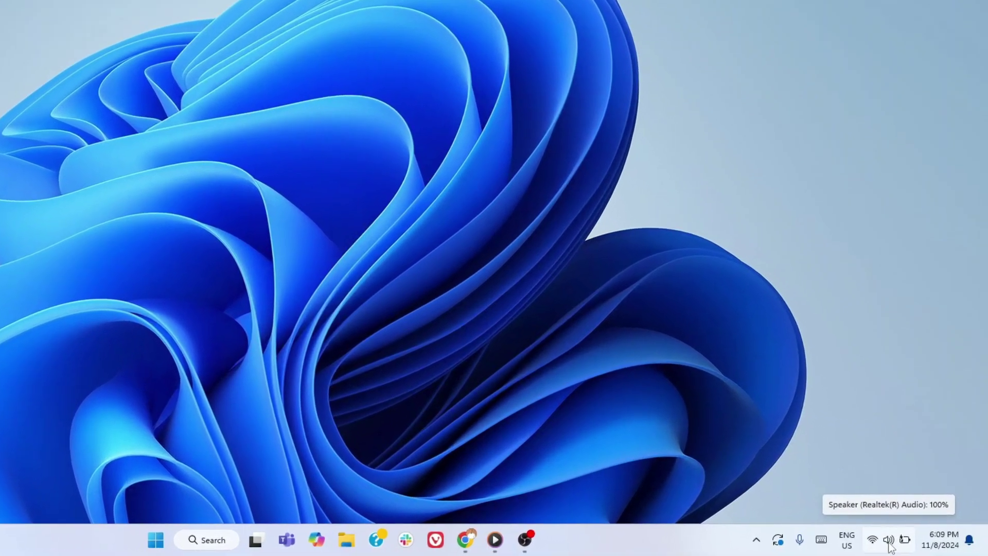
- Check the Quick Settings volume controls, then bring up the EarTrumpet Store page in Chrome
click(889, 541)
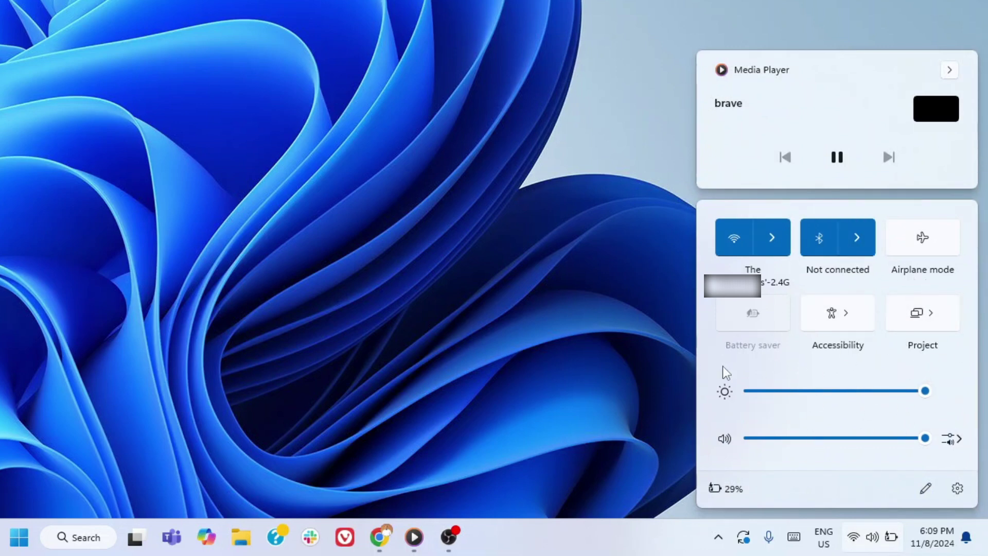
click(380, 537)
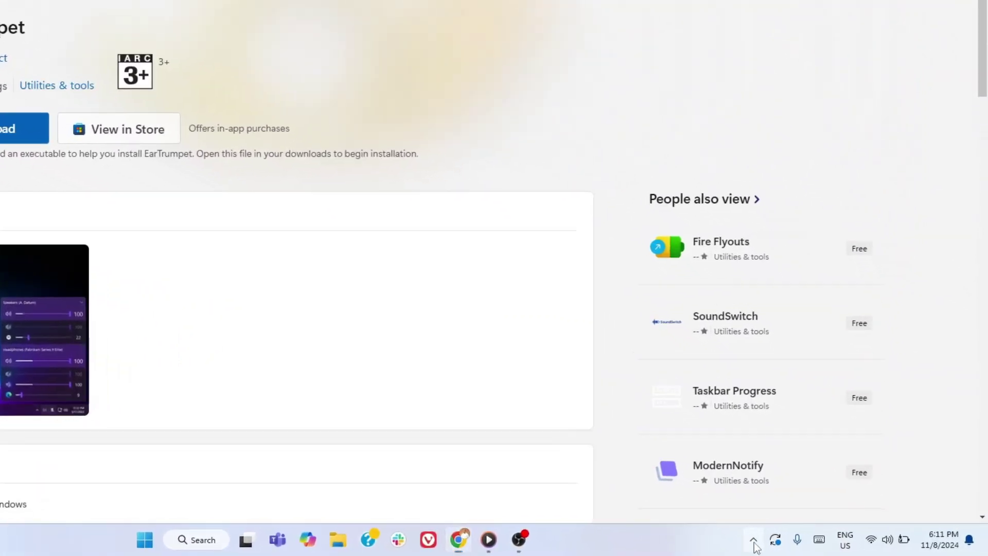
click(754, 542)
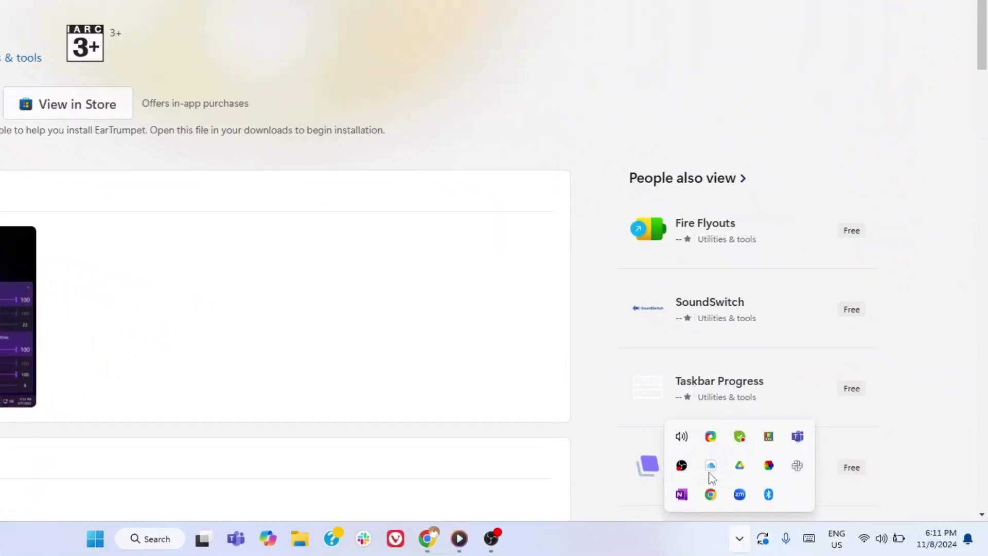
click(699, 443)
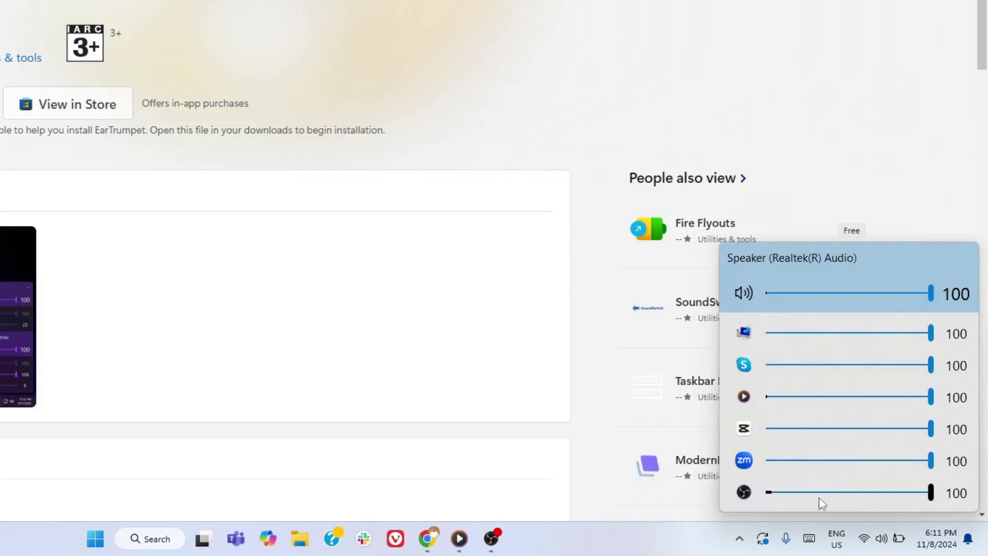
drag(932, 297, 942, 401)
drag(932, 428, 955, 463)
drag(930, 365, 900, 377)
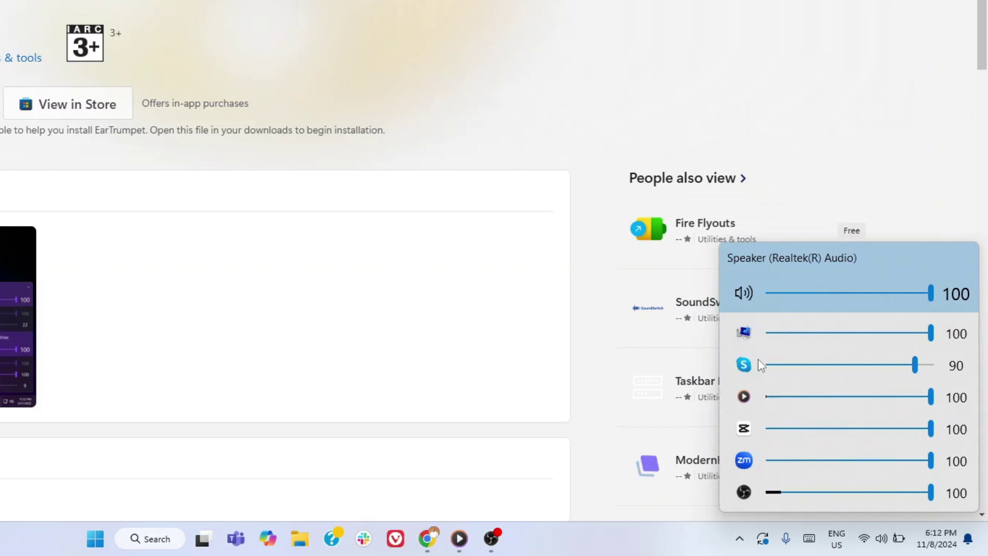
drag(916, 366, 957, 367)
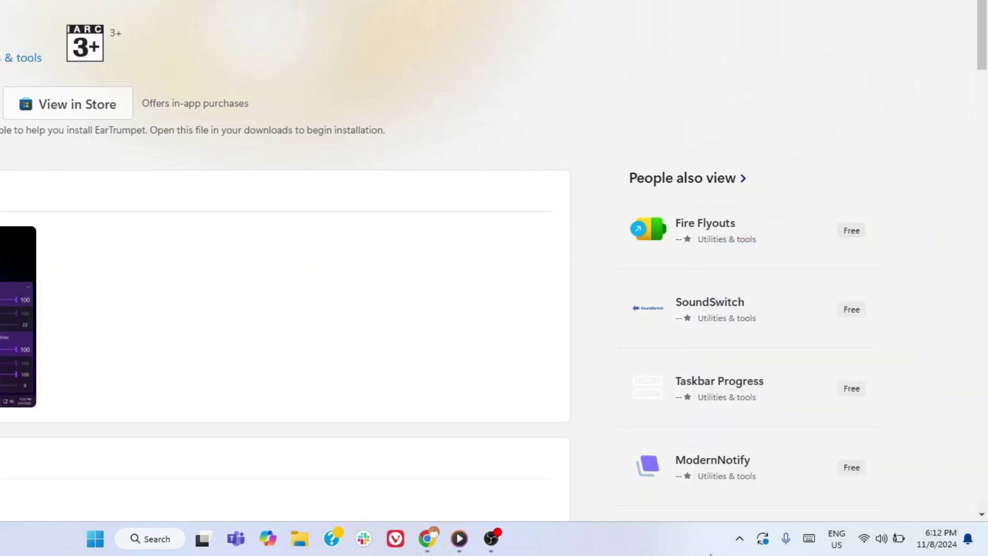
click(740, 538)
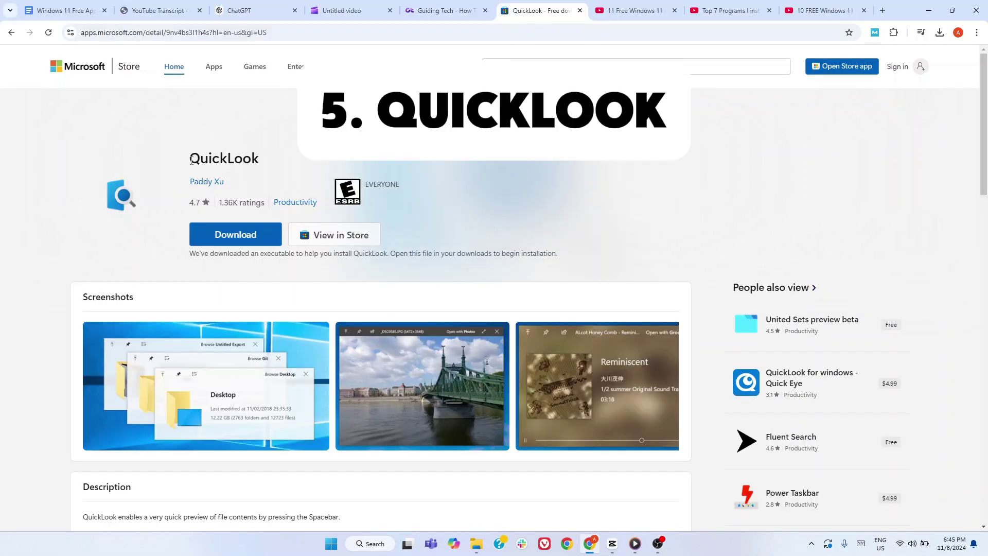
drag(191, 161, 266, 164)
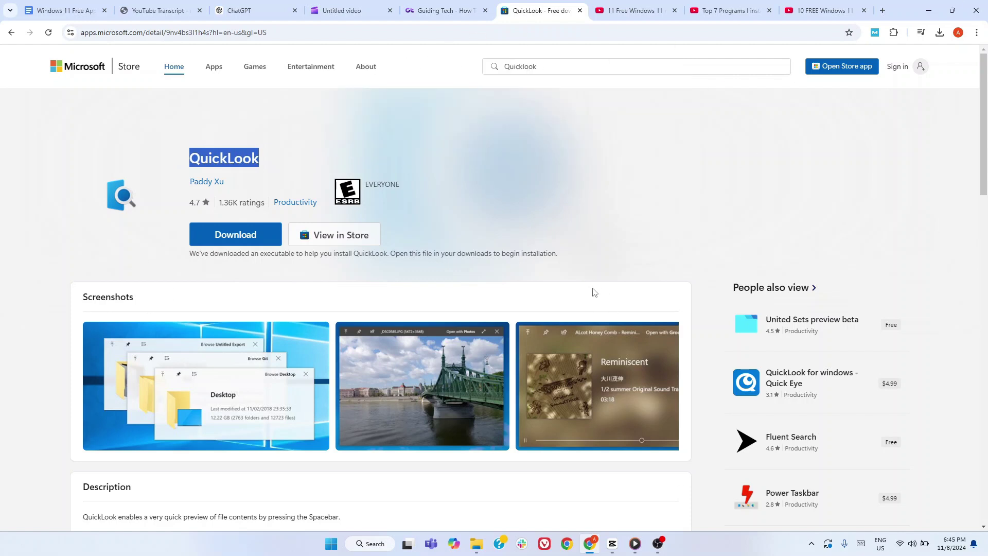
click(580, 202)
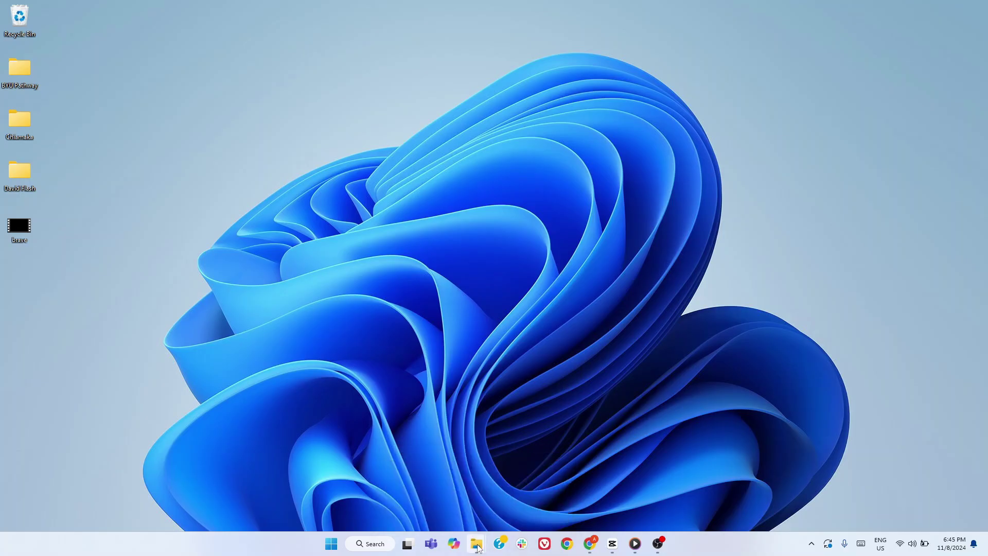
mouse_move(477, 546)
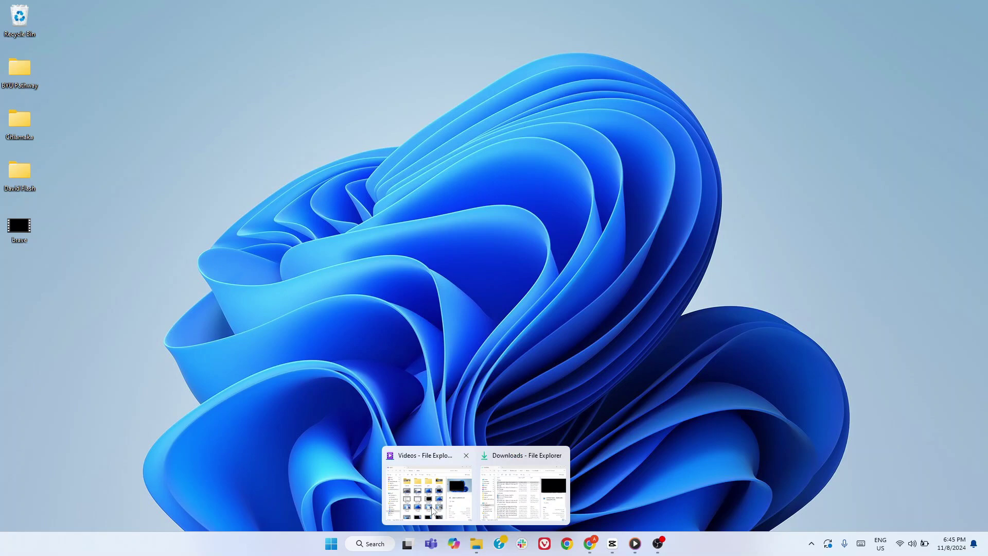
click(432, 509)
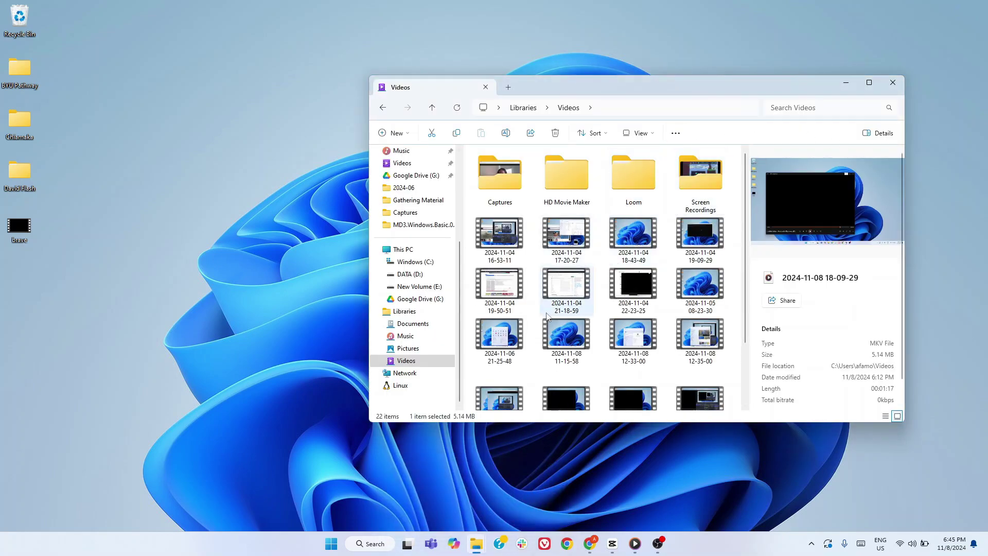
click(568, 299)
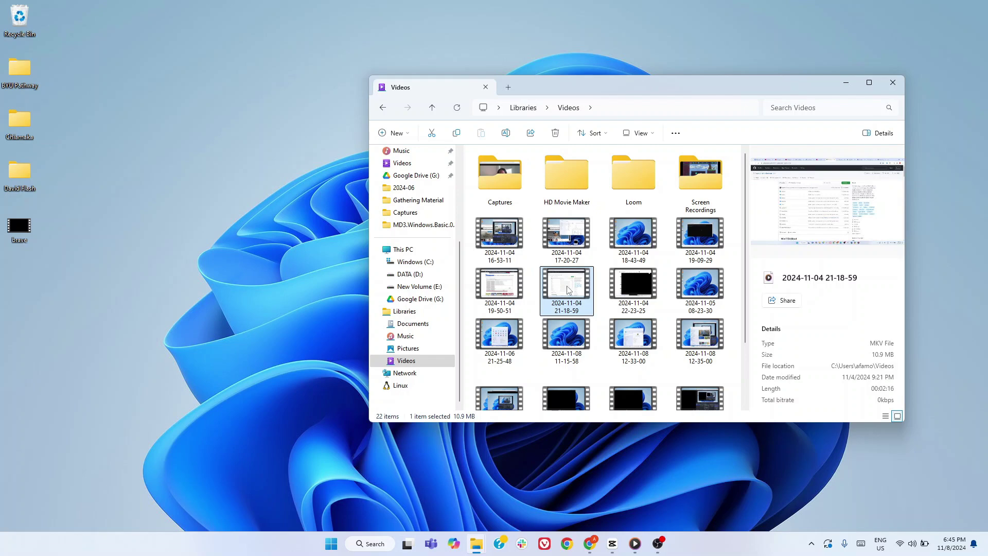
double_click(568, 289)
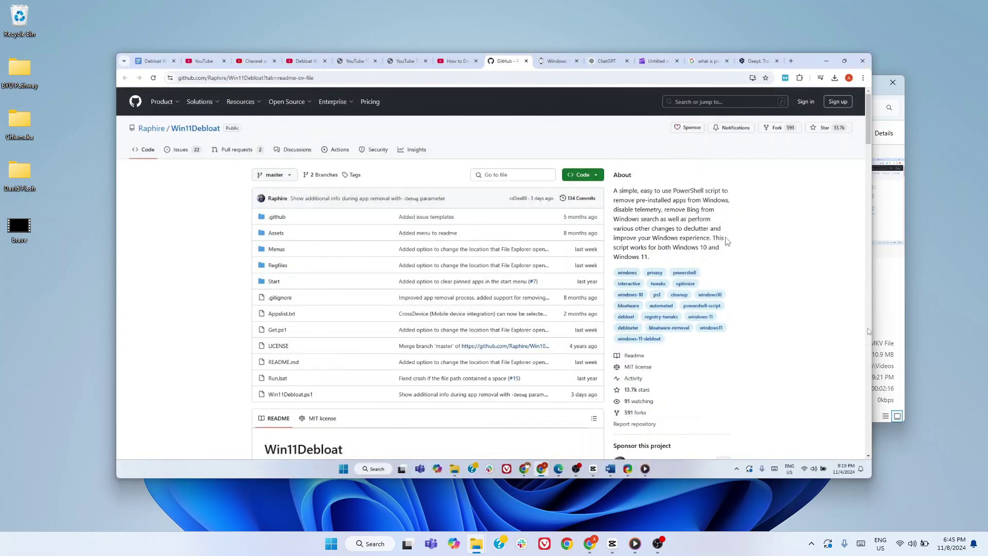
mouse_move(807, 95)
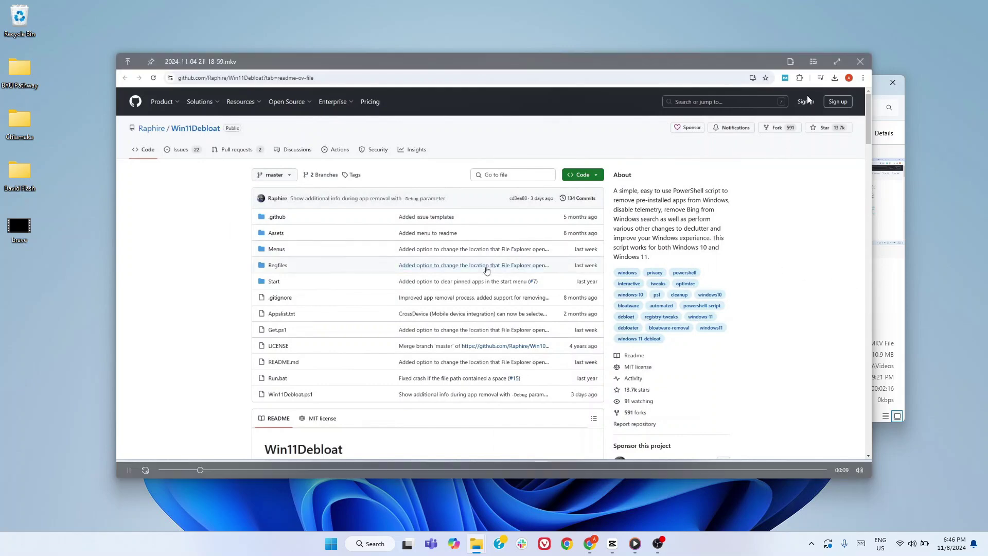
click(859, 63)
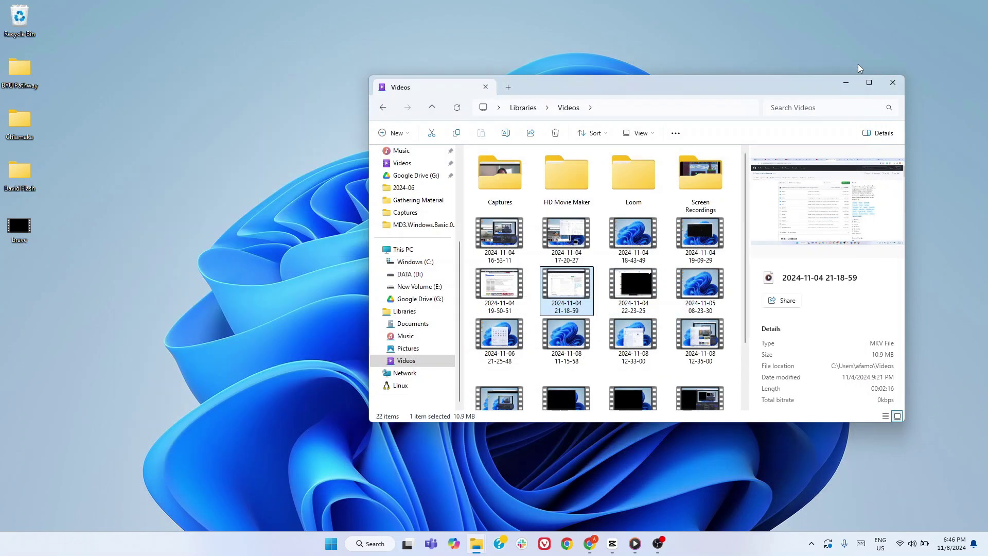
- Launch QuickLook, dismiss its already-running notice, and minimize the Videos window
click(369, 542)
text(quic)
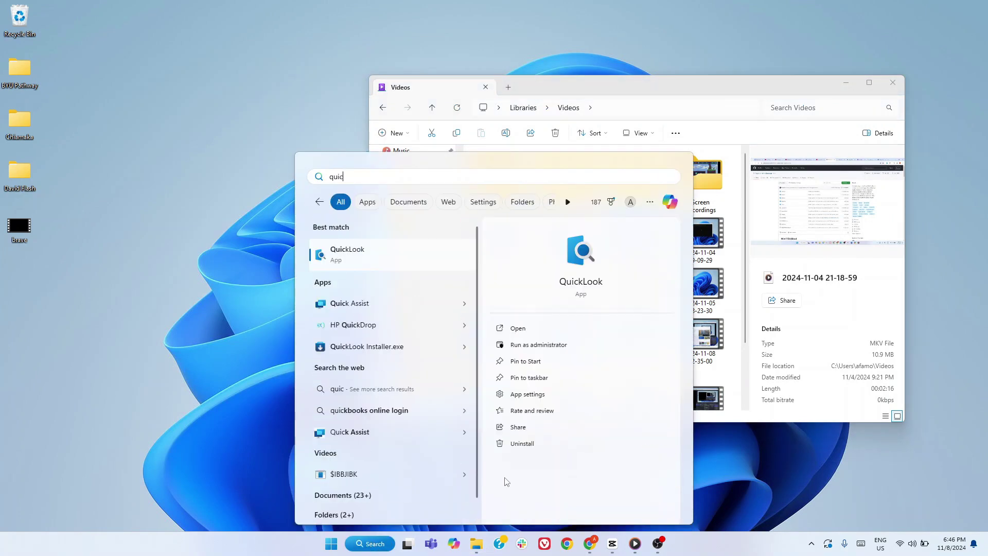
click(577, 270)
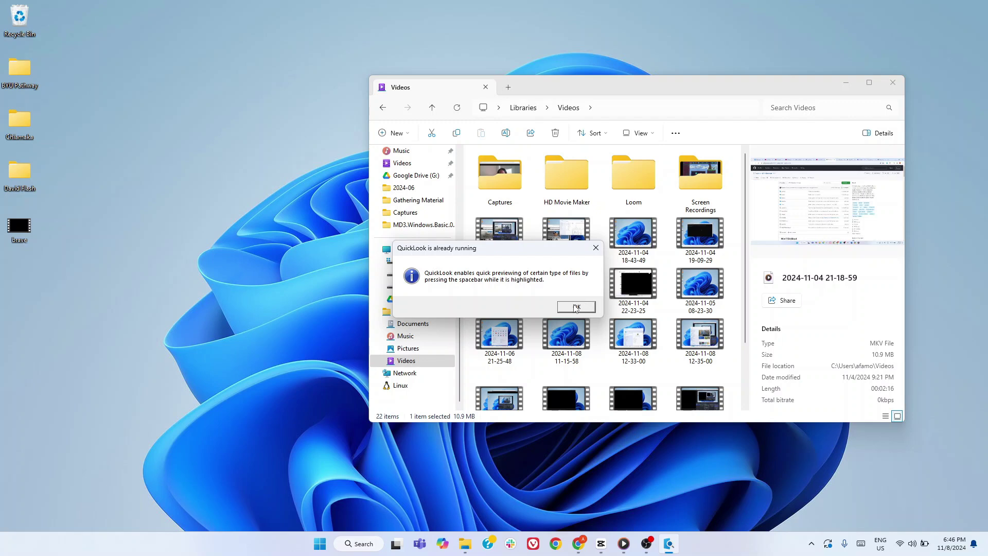
click(576, 306)
click(846, 83)
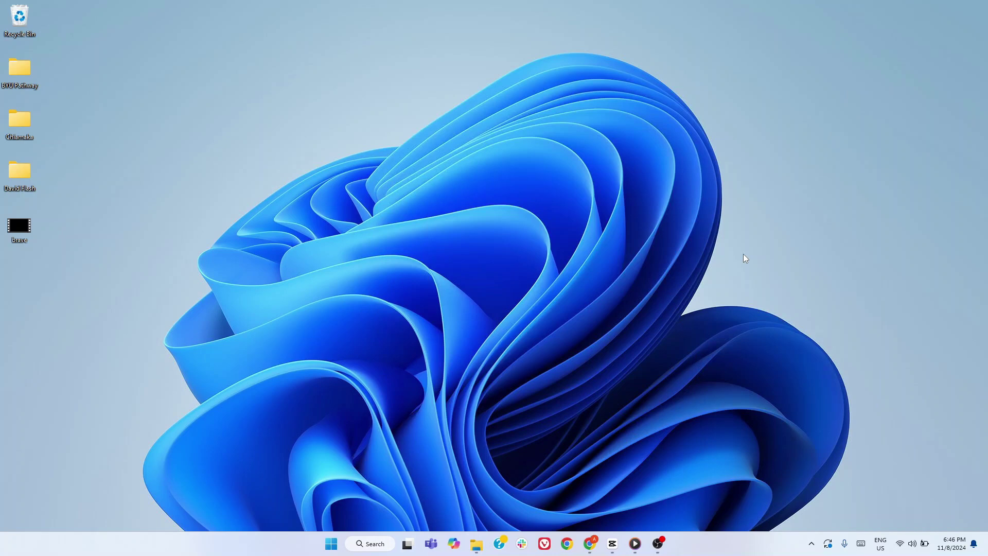
- Scroll through QuickLook's description, ratings and additional information, ending back at the top
click(590, 544)
scroll(268, 253, down, 6)
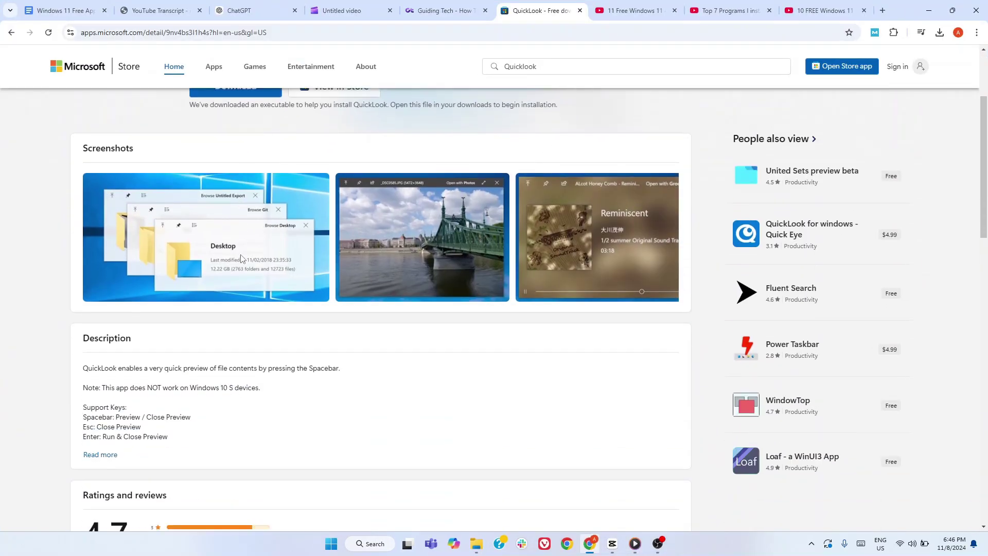
scroll(357, 255, up, 3)
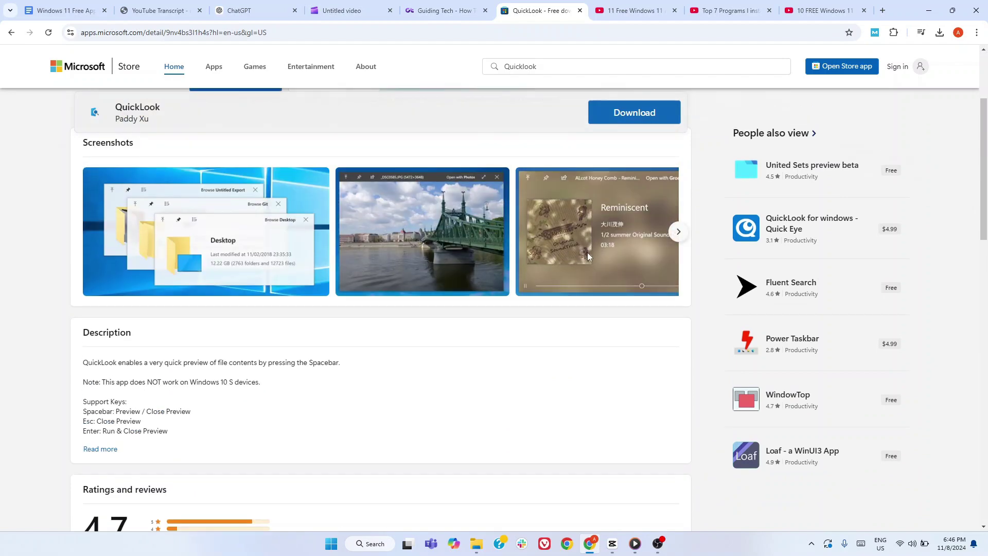
scroll(588, 252, up, 2)
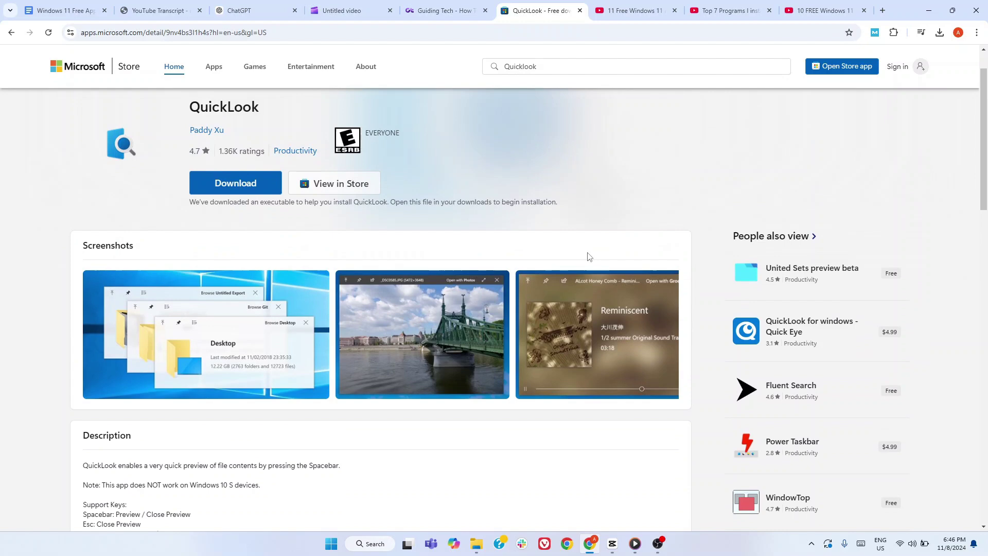
scroll(572, 257, down, 13)
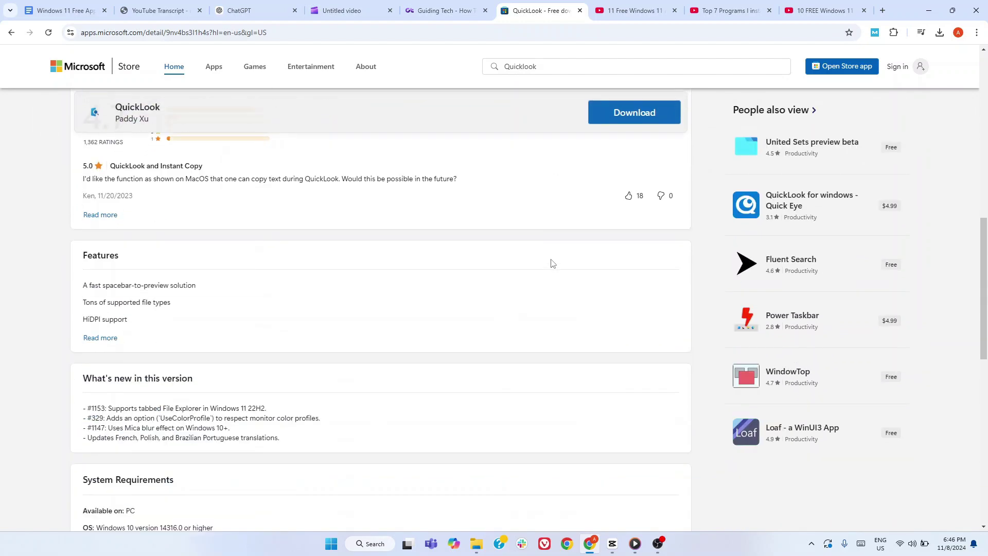
scroll(552, 264, down, 3)
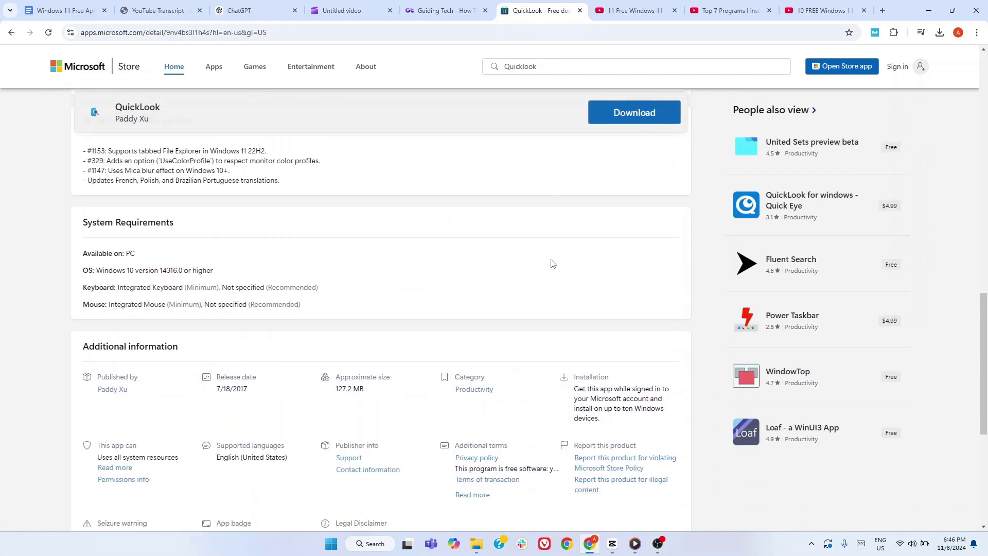
scroll(552, 264, down, 5)
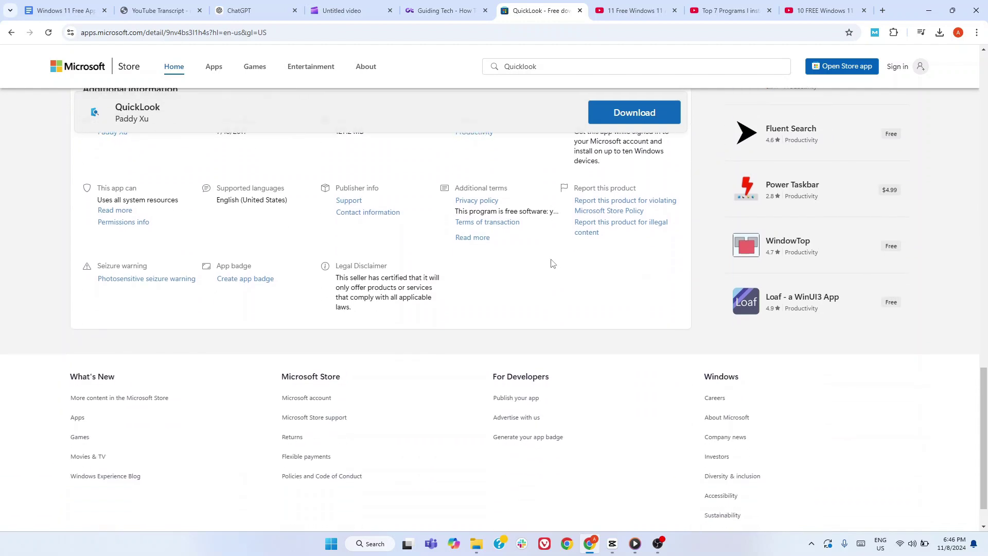
scroll(552, 264, up, 1)
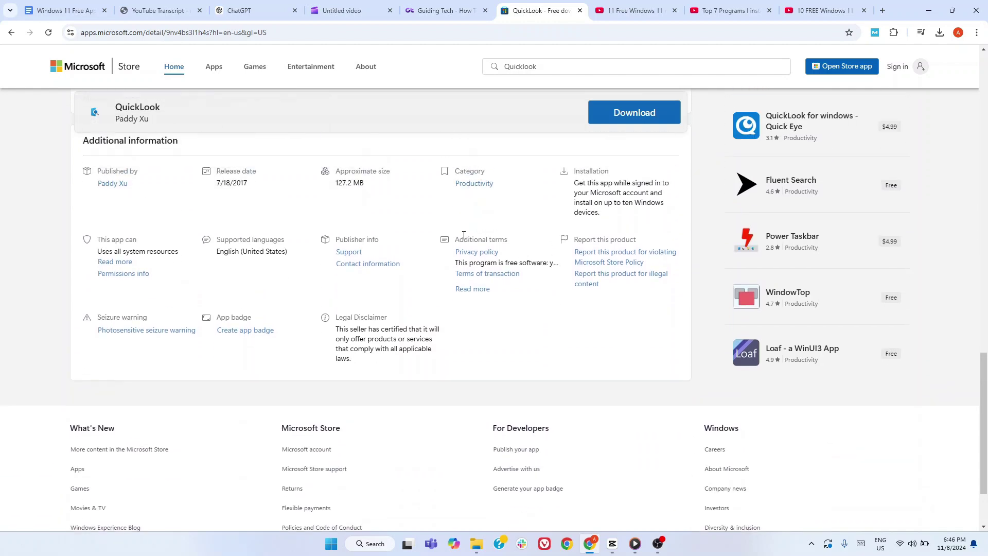
scroll(592, 268, up, 1)
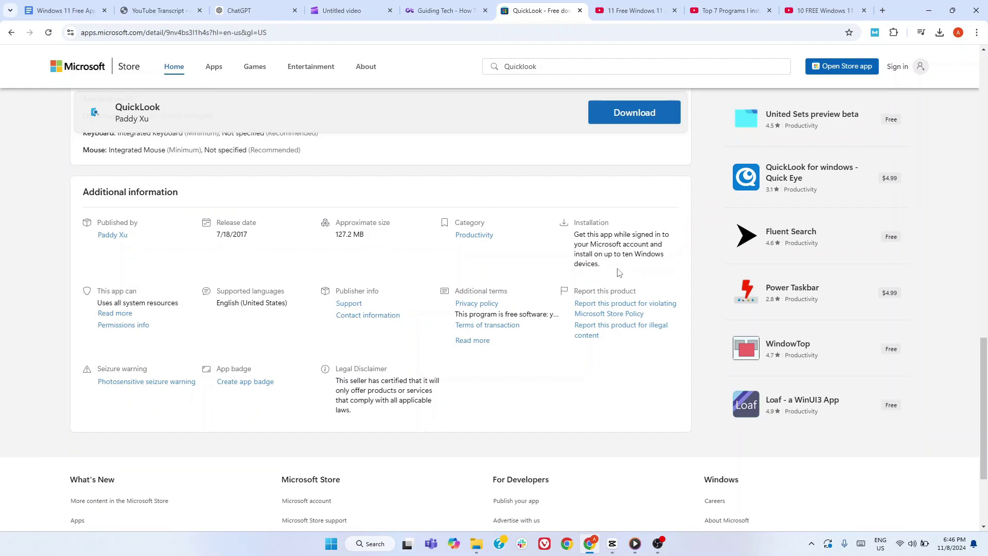
scroll(620, 273, up, 5)
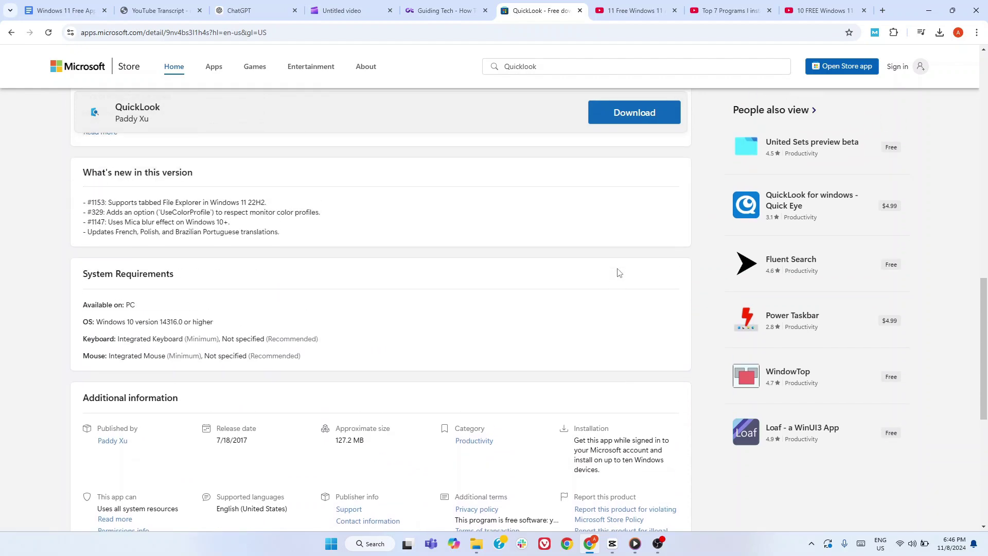
scroll(620, 273, up, 12)
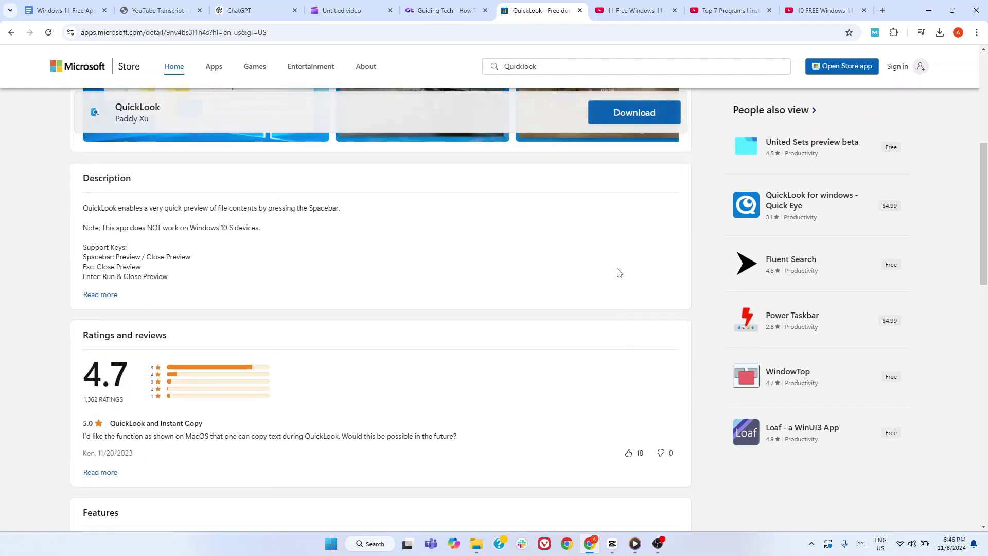
scroll(618, 272, up, 2)
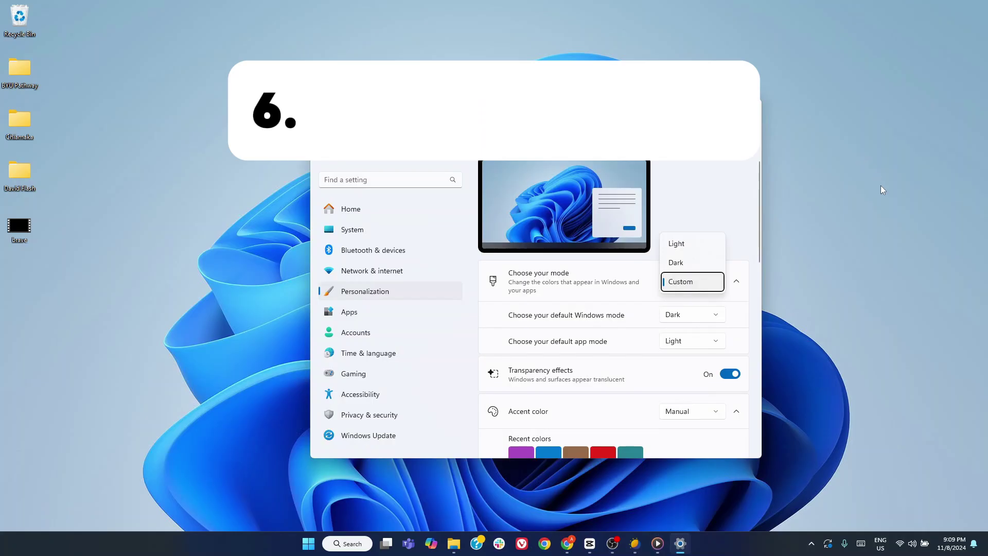
- Leave the colour mode on Custom and close the Colors settings window
click(716, 189)
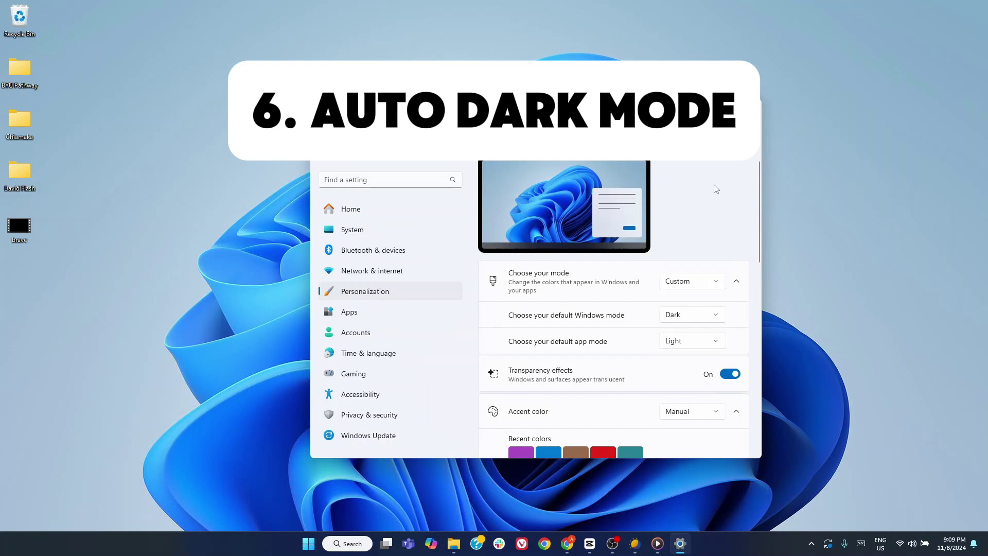
click(716, 282)
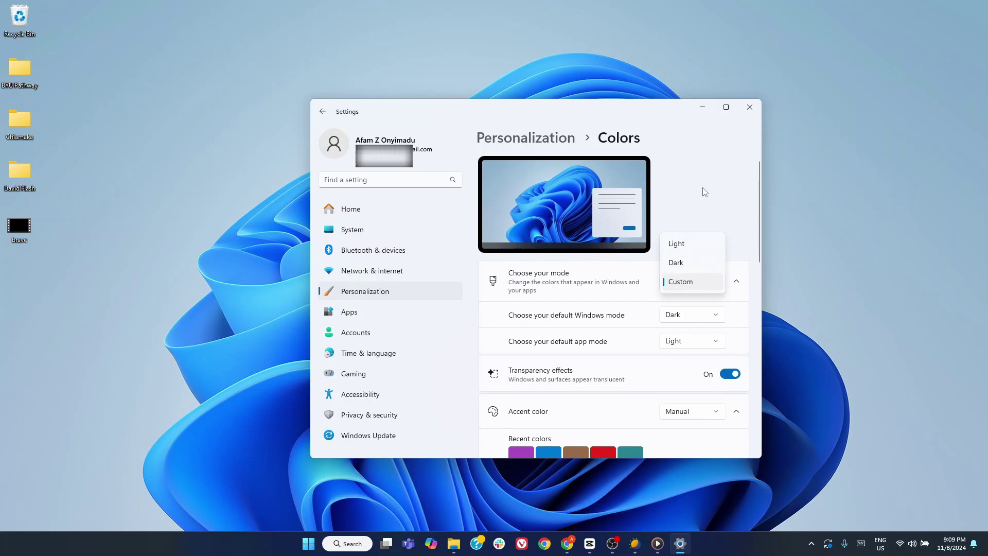
click(749, 108)
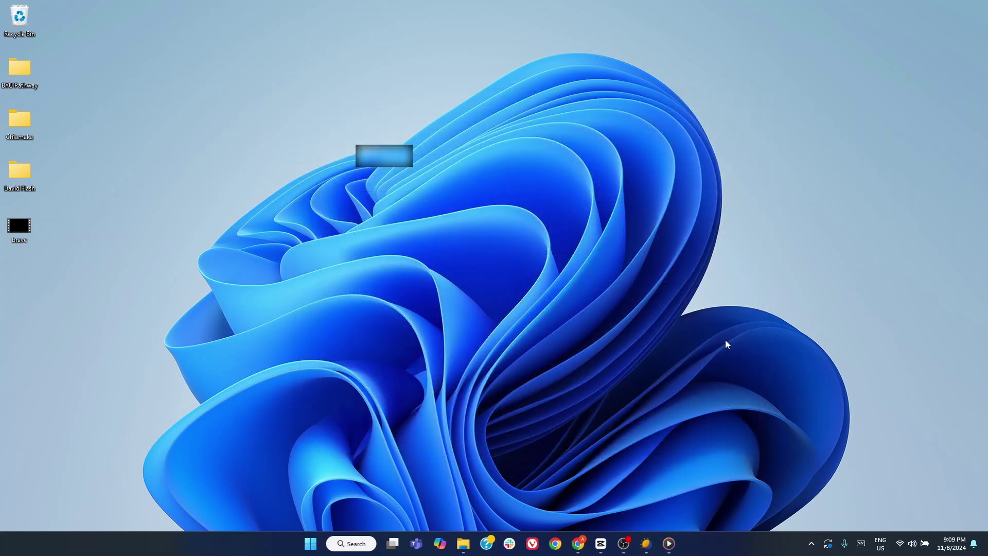
- Open Auto Dark Mode and re-enable automatic theme switching, with Light at 7:00 AM and Dark at 8:00 PM
click(646, 544)
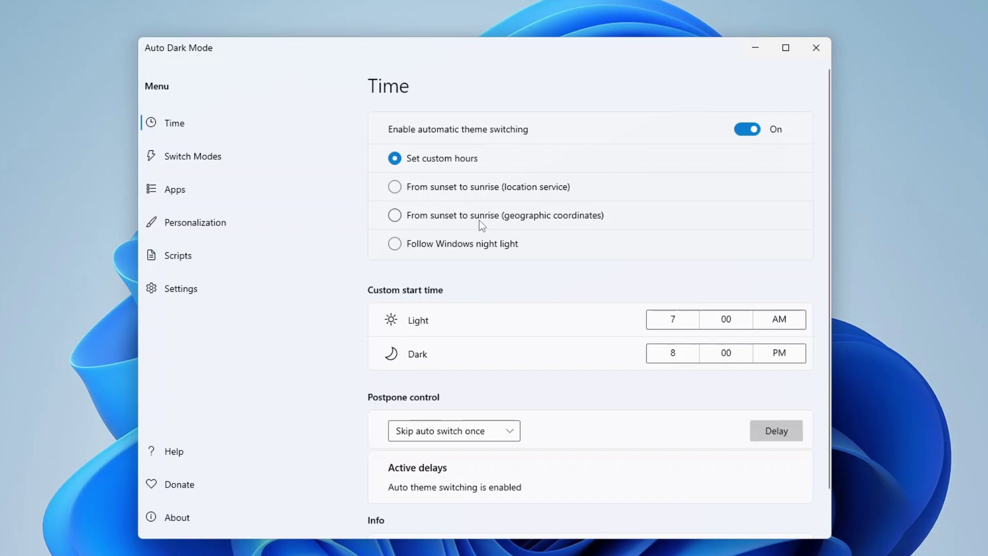
click(746, 133)
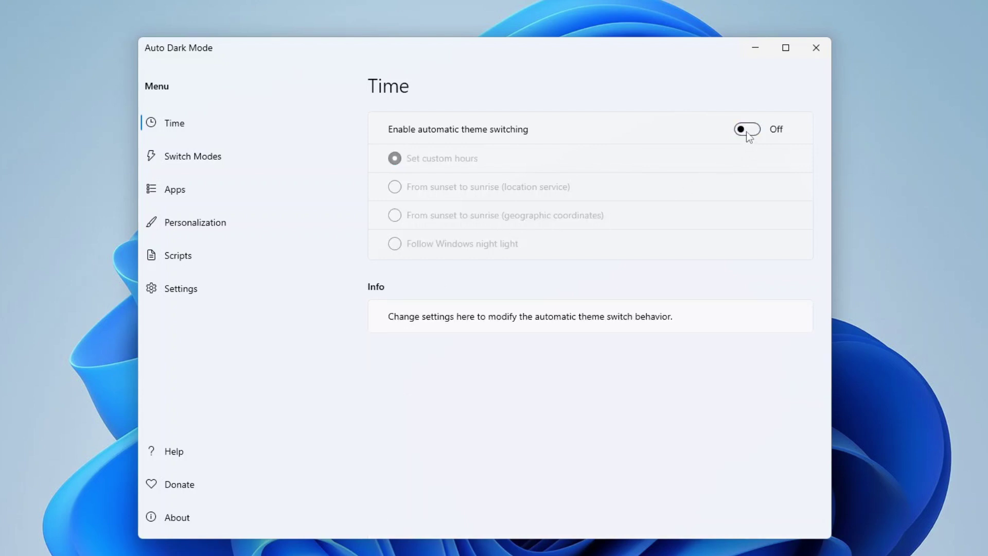
click(746, 131)
scroll(406, 280, down, 1)
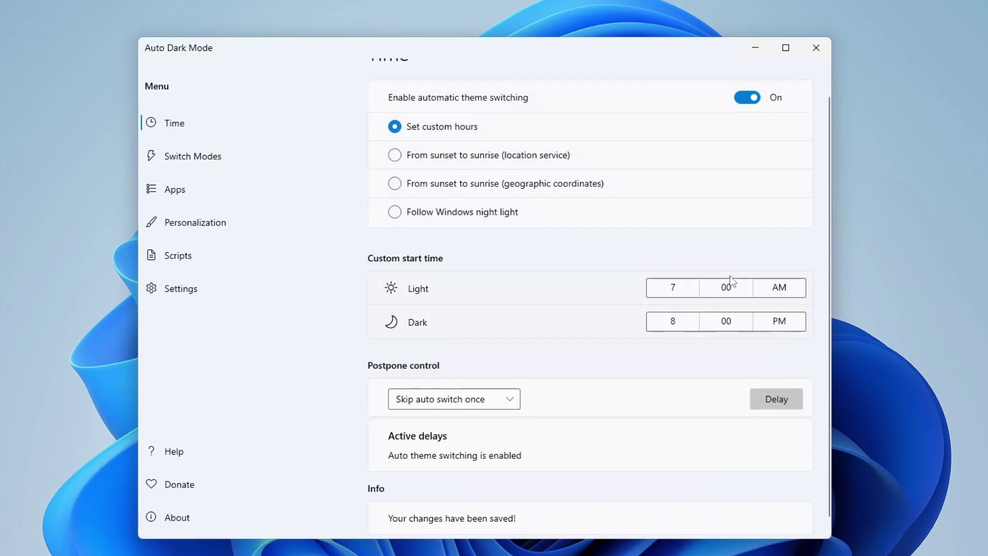
scroll(567, 320, down, 1)
scroll(566, 319, up, 1)
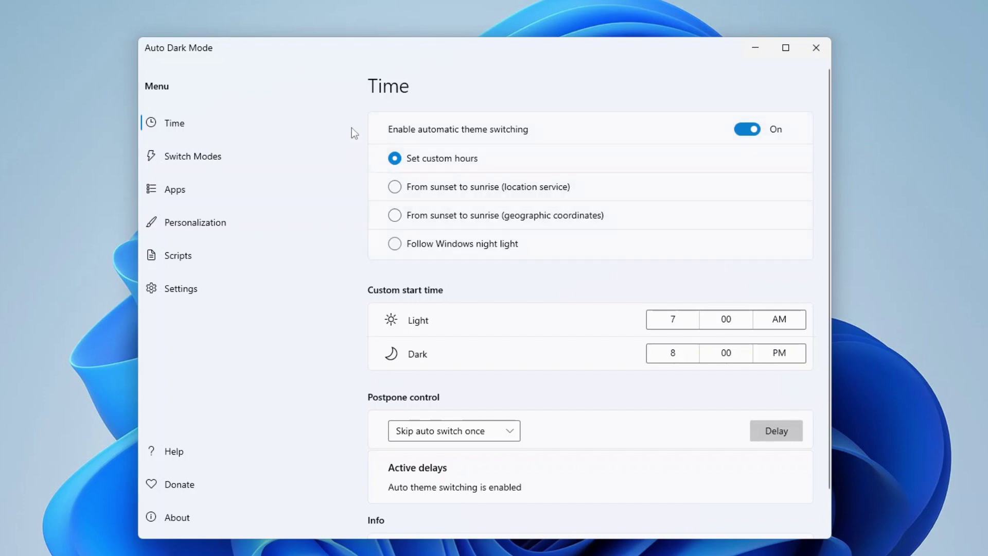
click(225, 220)
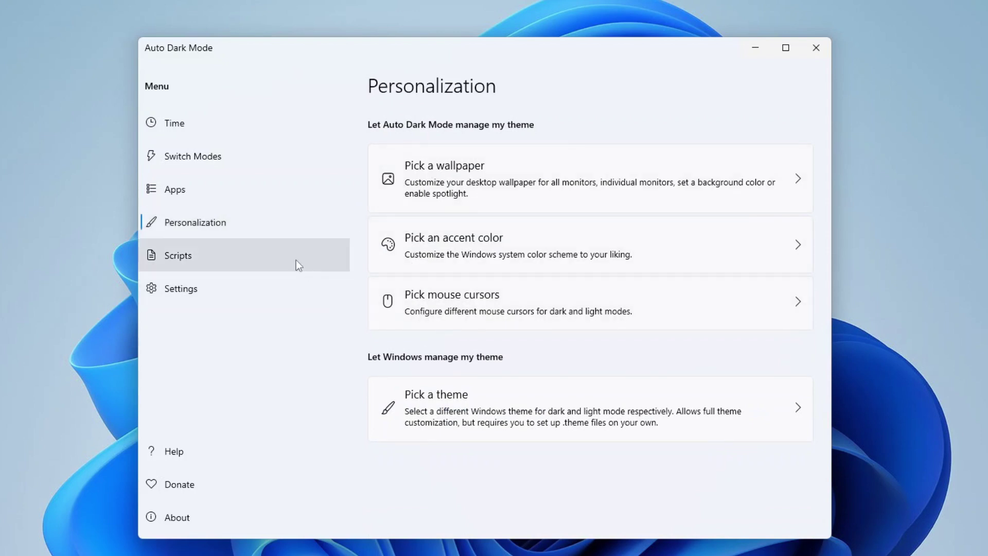
click(242, 160)
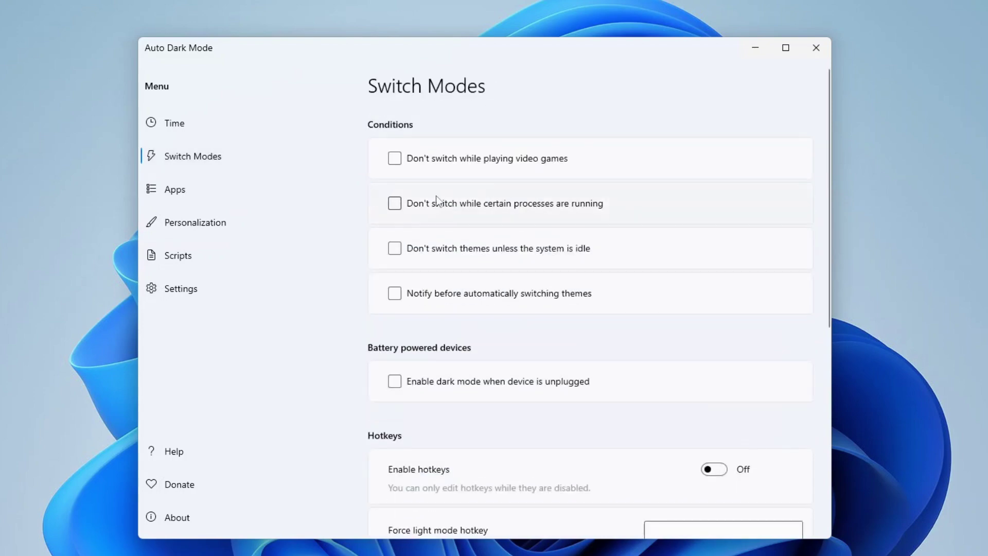
scroll(473, 210, down, 1)
scroll(473, 210, down, 3)
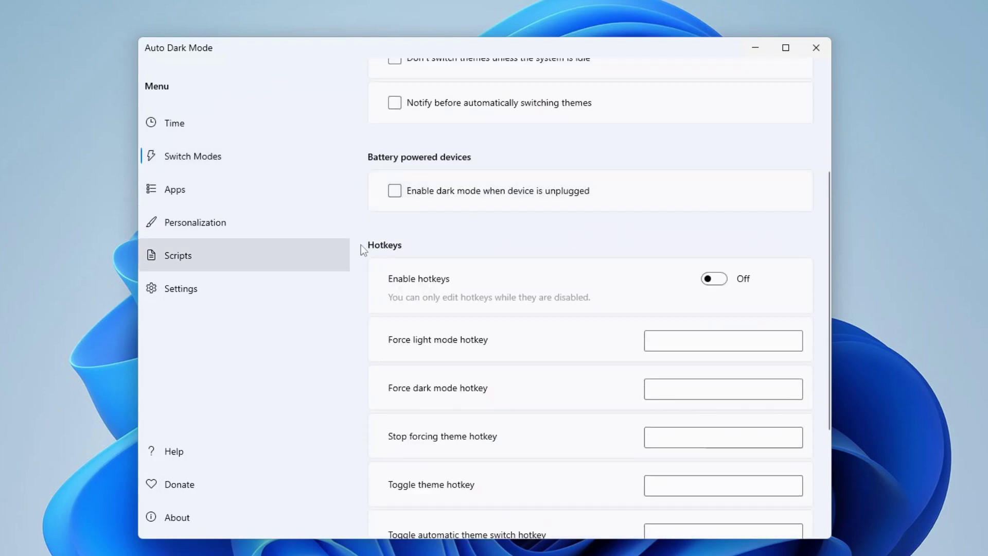
click(182, 194)
scroll(566, 278, down, 4)
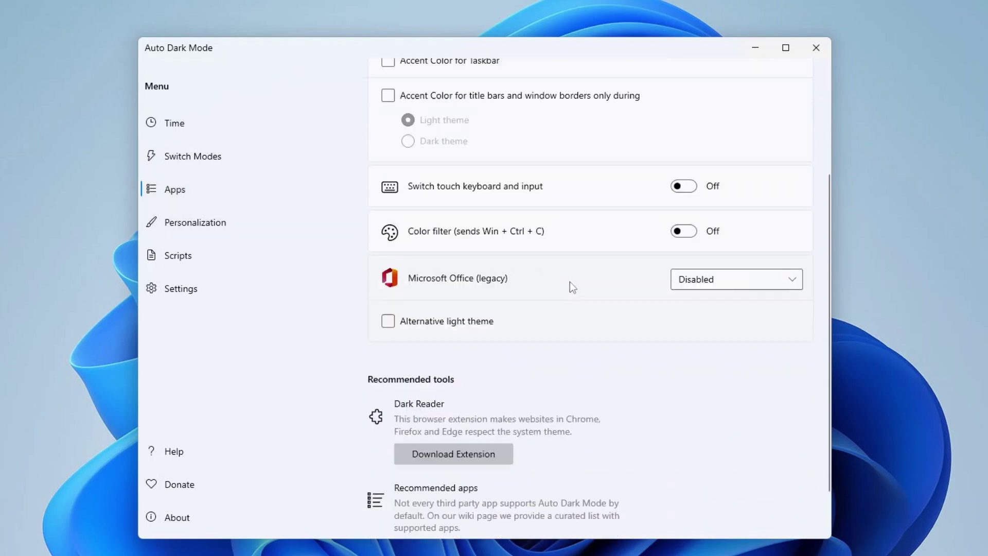
scroll(563, 272, up, 4)
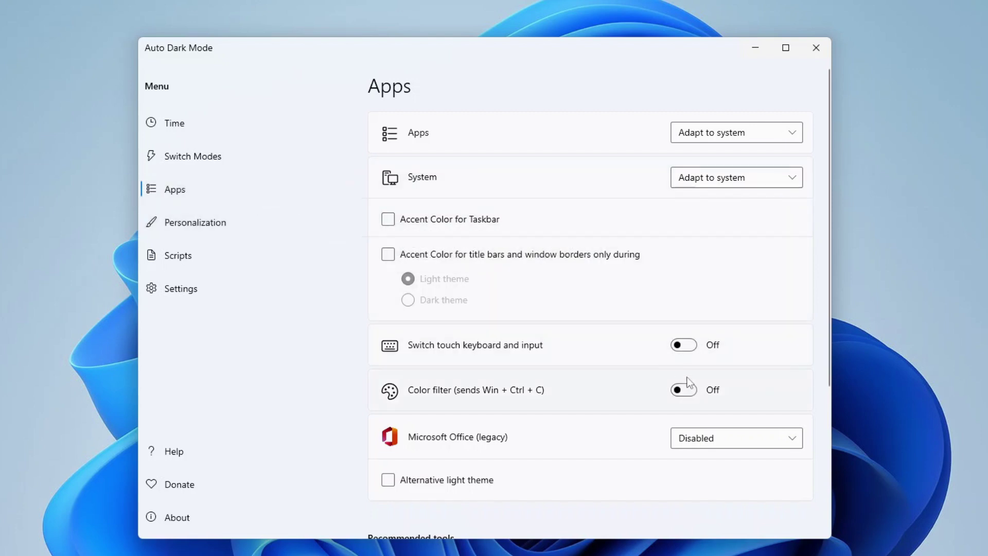
click(743, 132)
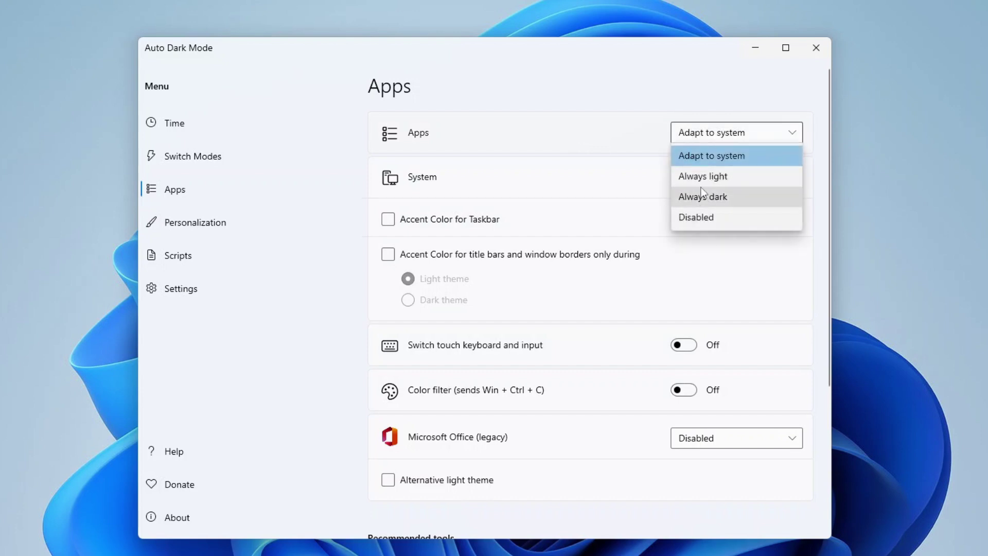
click(627, 75)
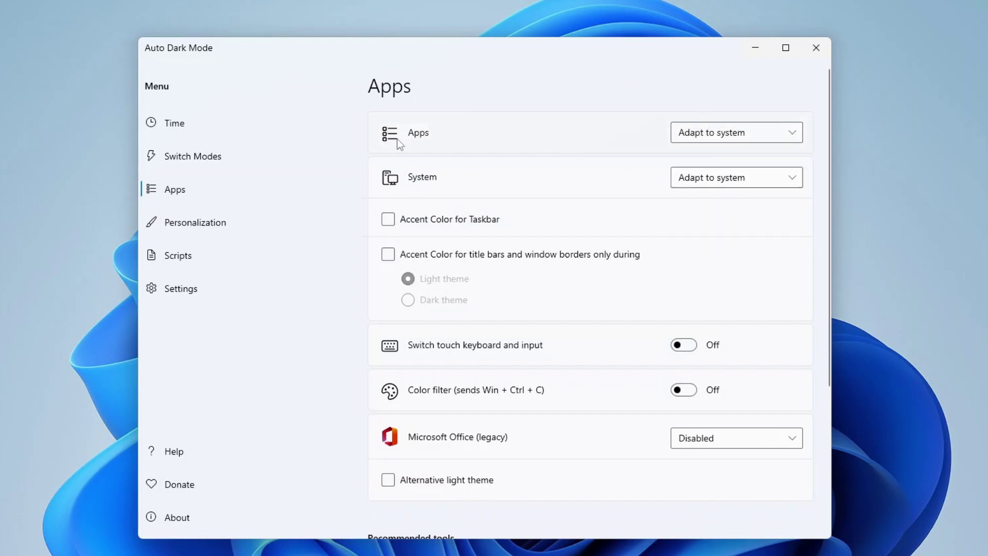
click(208, 231)
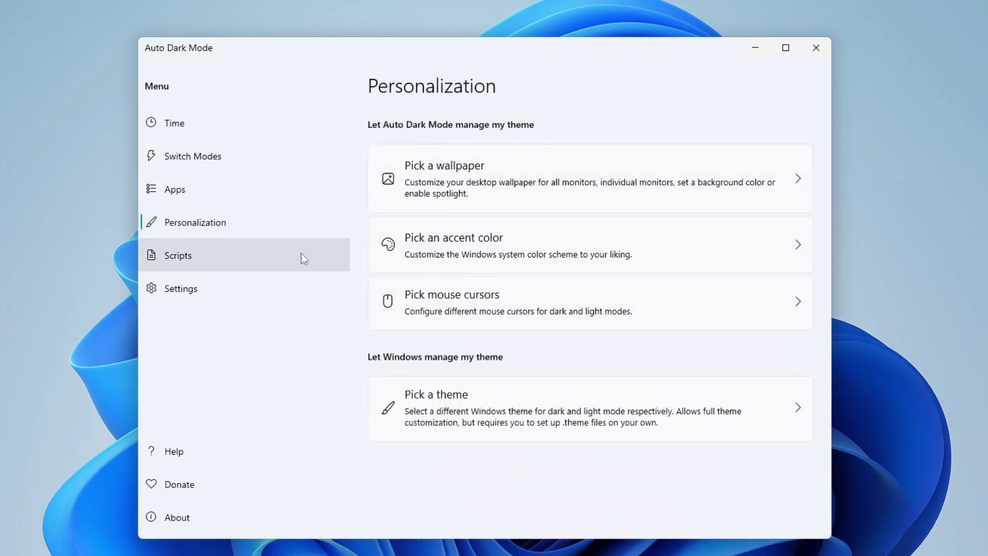
click(240, 126)
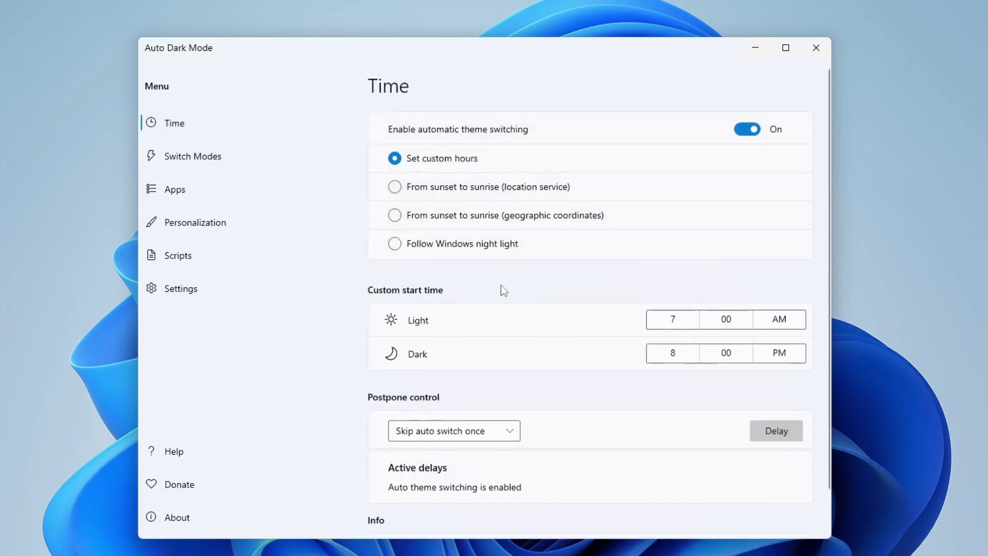
scroll(503, 290, down, 2)
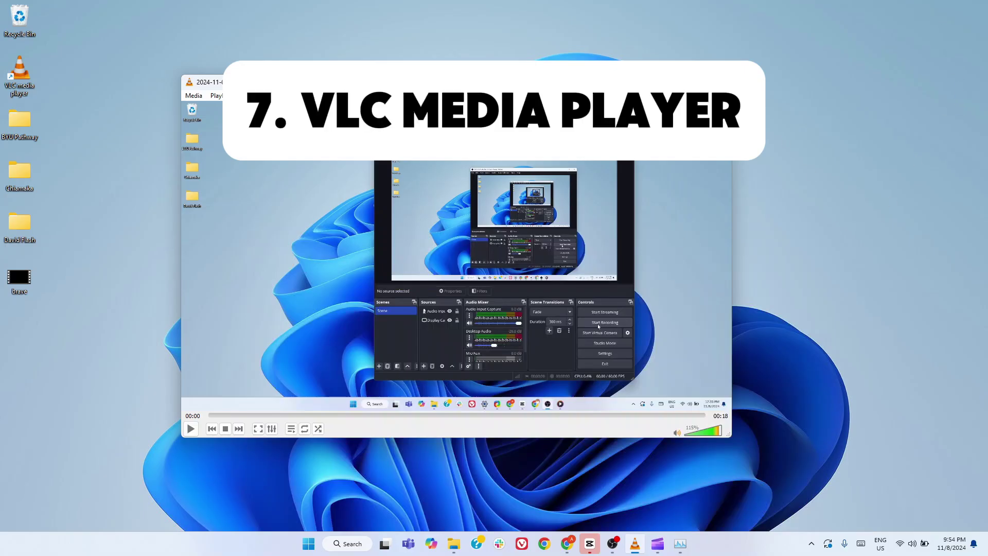
- Close VLC and launch Media Player through a Windows search for 'playe'
drag(463, 82, 507, 88)
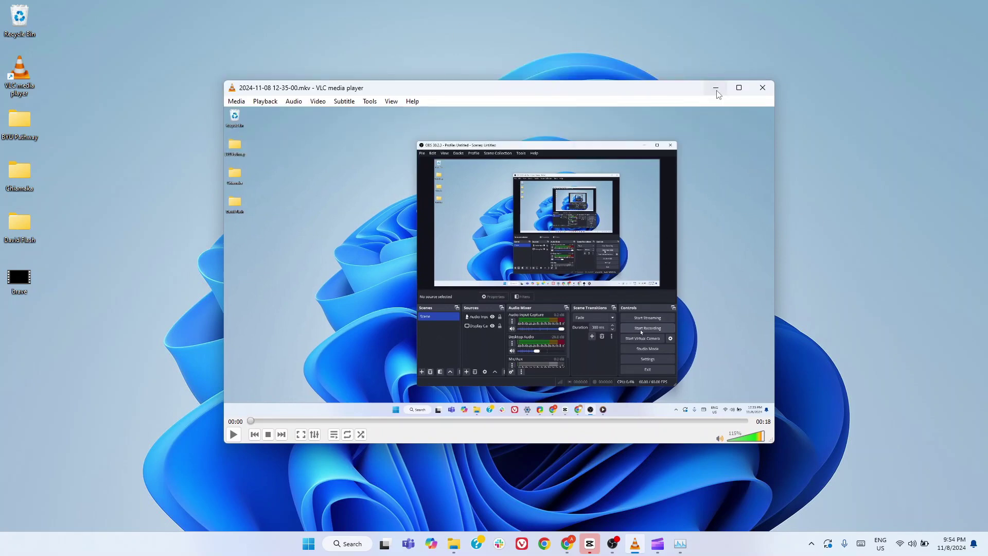
click(756, 87)
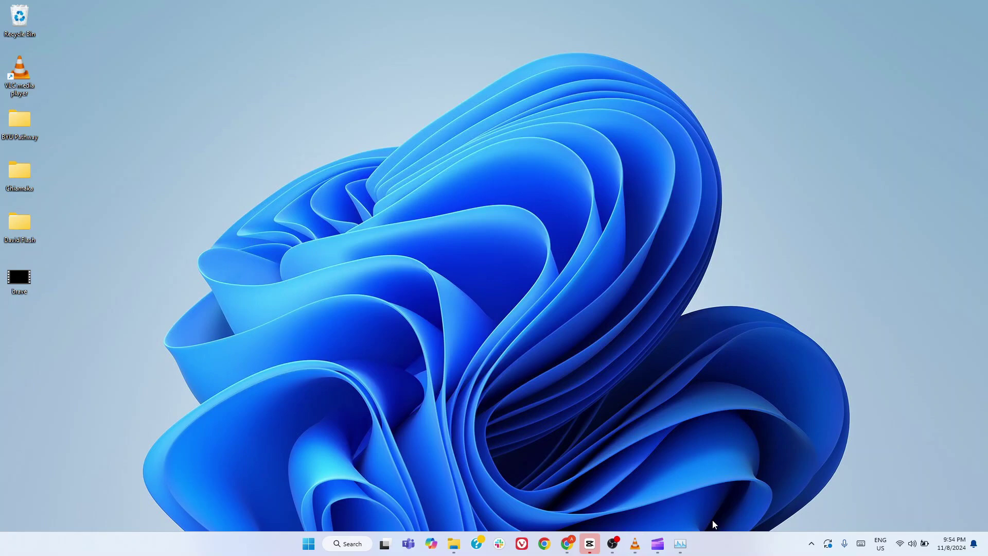
click(352, 544)
text(play)
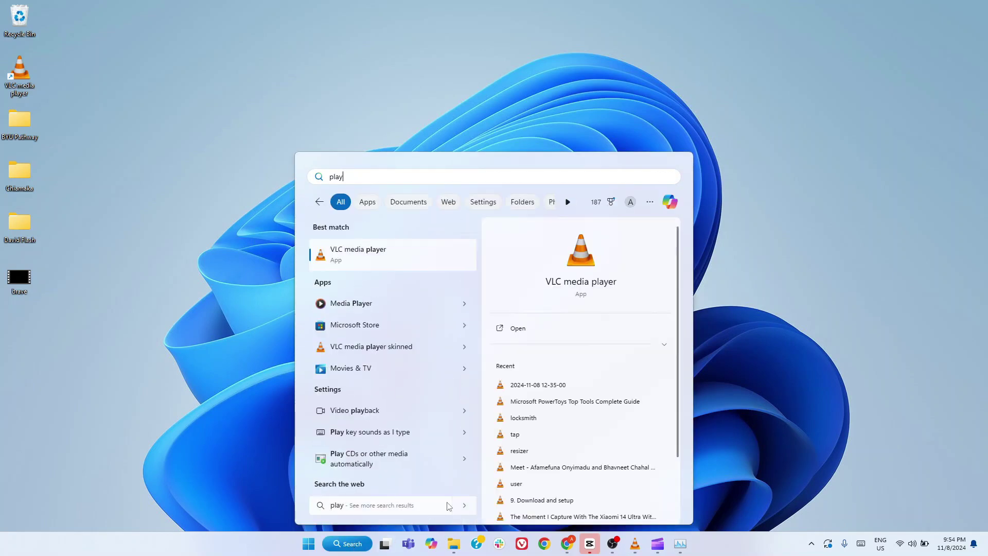
text(e)
click(355, 304)
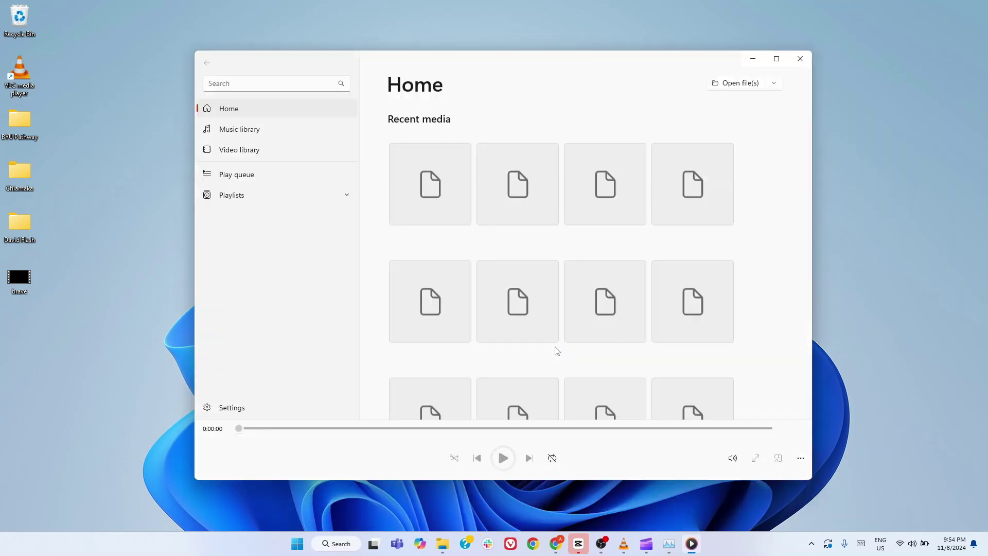
- View the songs in the Music library and all videos in the Video library, then close Media Player
scroll(519, 224, down, 1)
scroll(518, 223, down, 10)
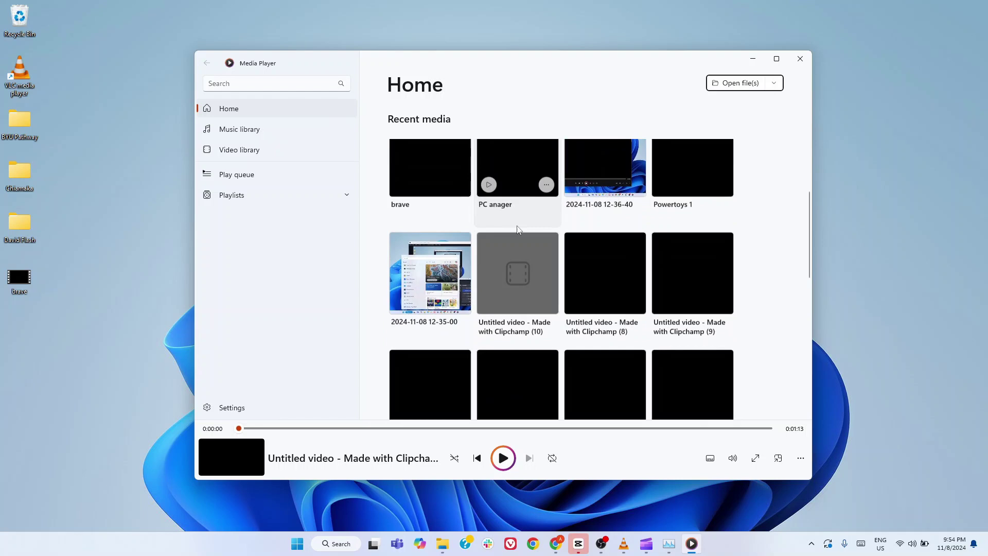
scroll(515, 234, up, 3)
scroll(515, 241, up, 5)
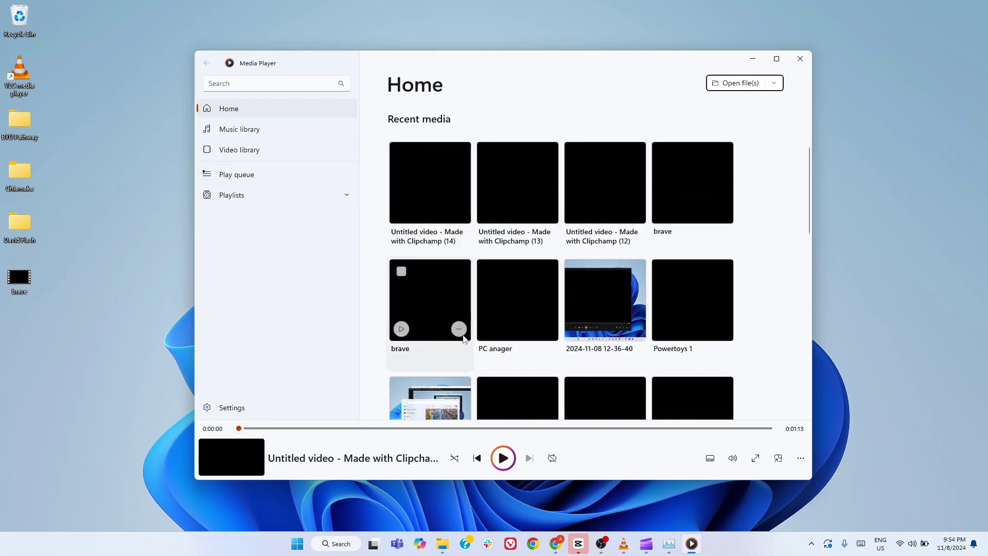
click(291, 132)
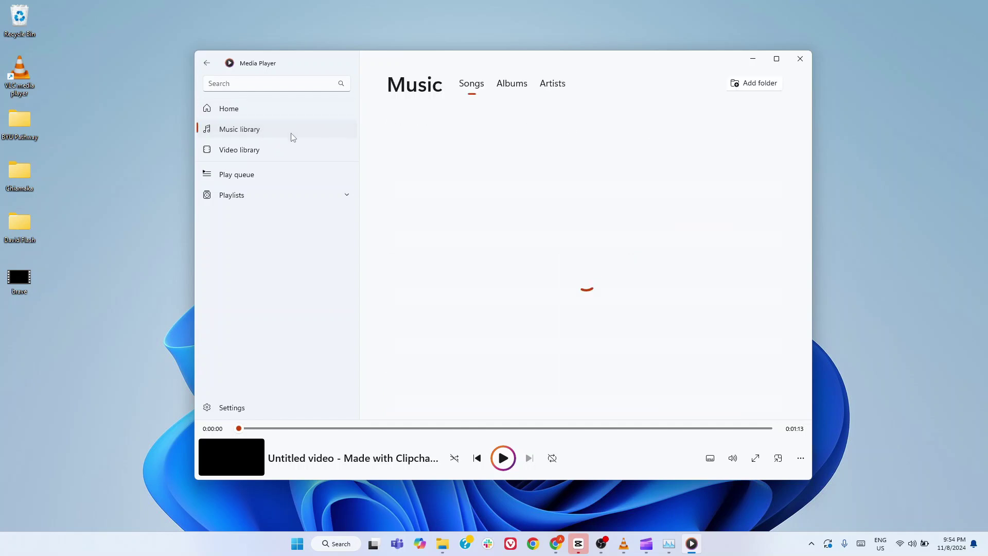
click(273, 158)
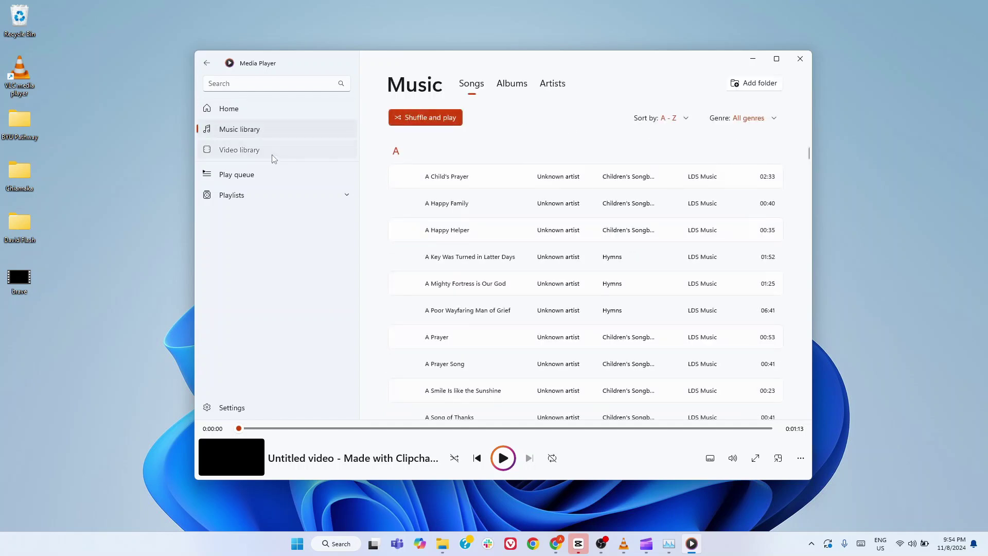
click(800, 60)
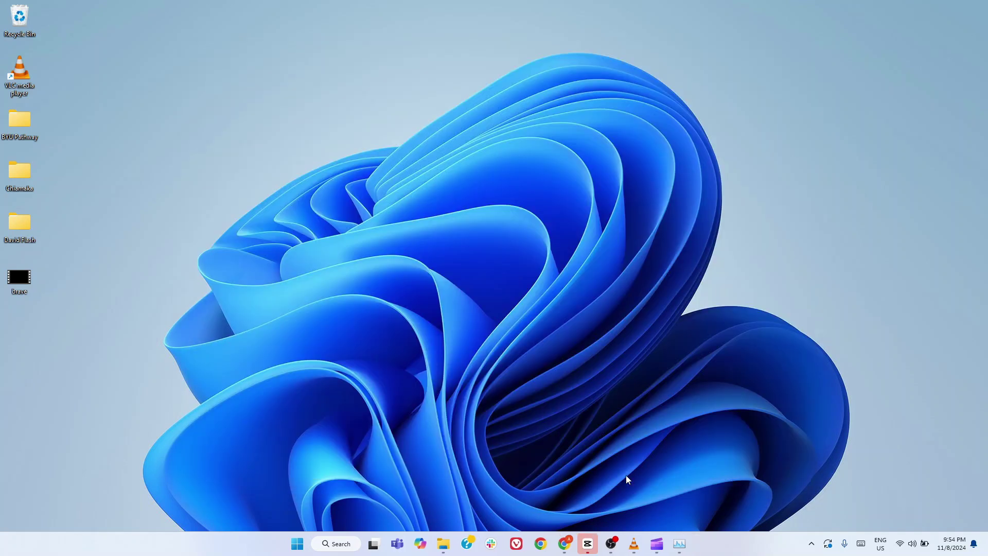
- Restore the minimized VLC player and look through its Audio, Video and Playback menus
click(633, 543)
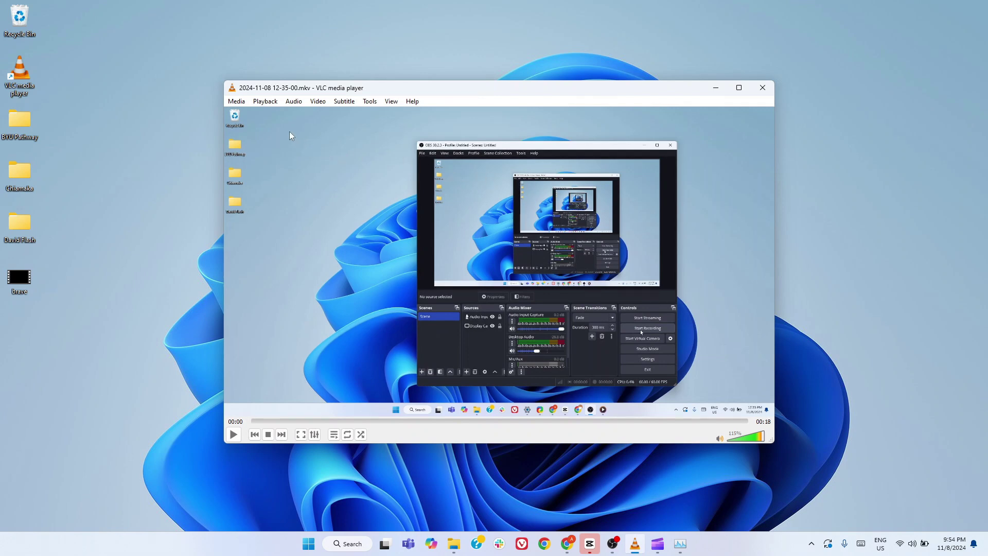
click(293, 103)
mouse_move(317, 101)
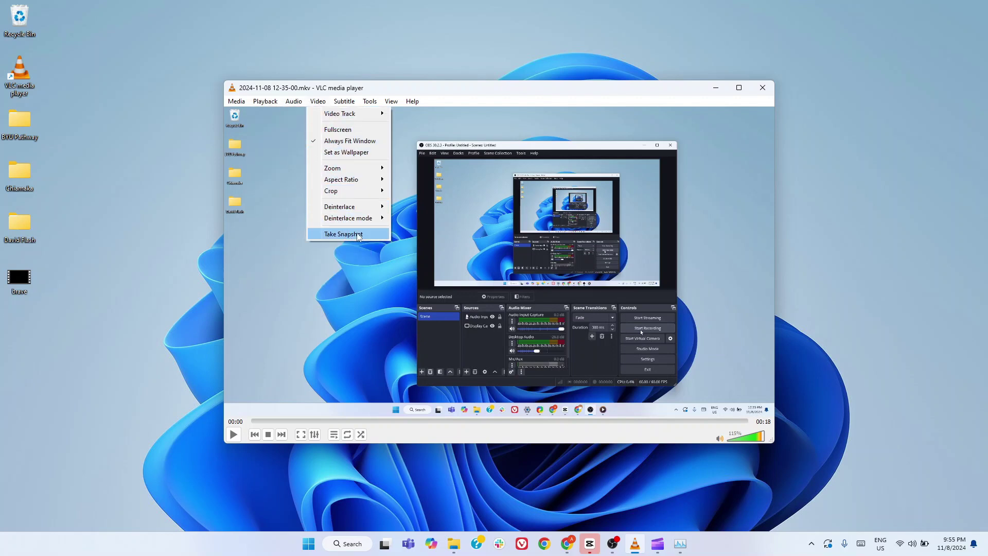
mouse_move(372, 120)
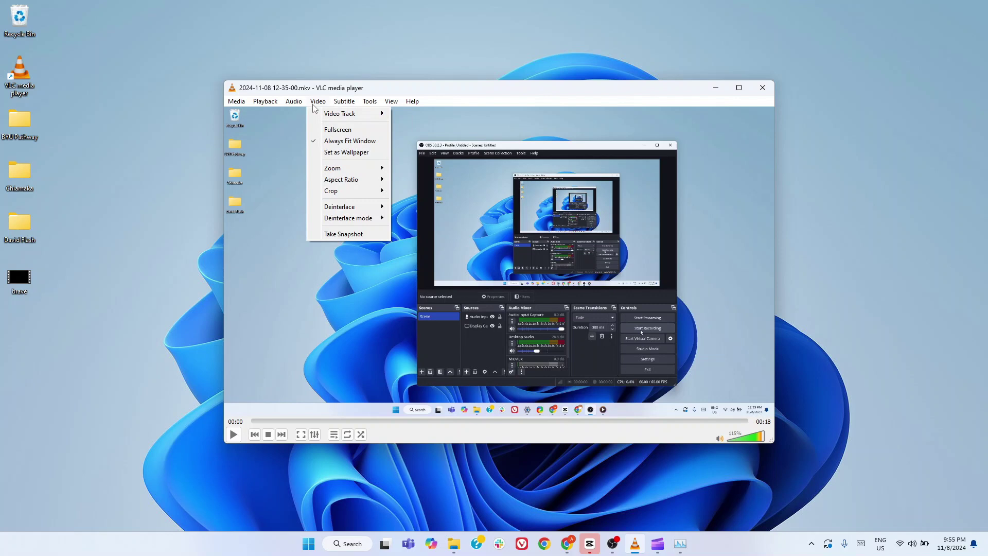
mouse_move(274, 103)
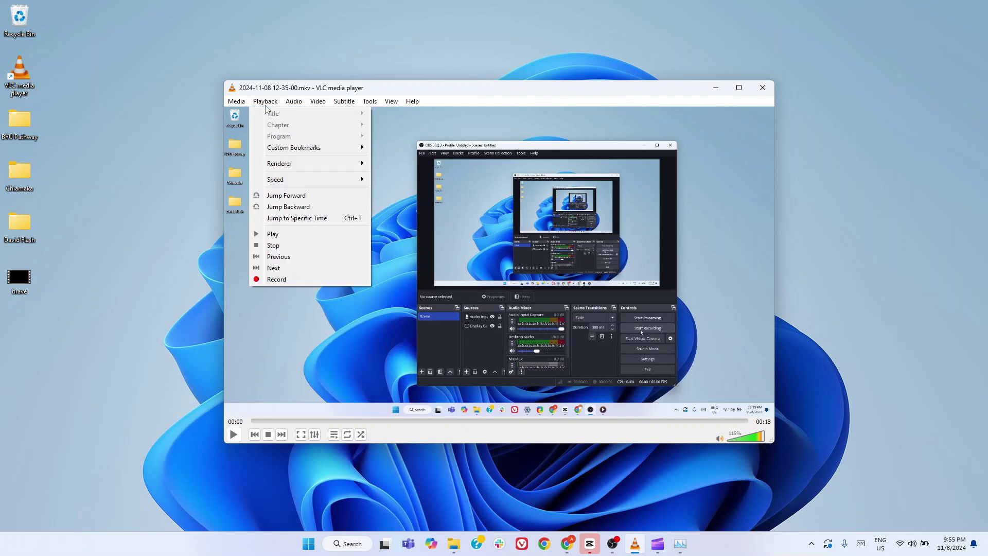
mouse_move(235, 104)
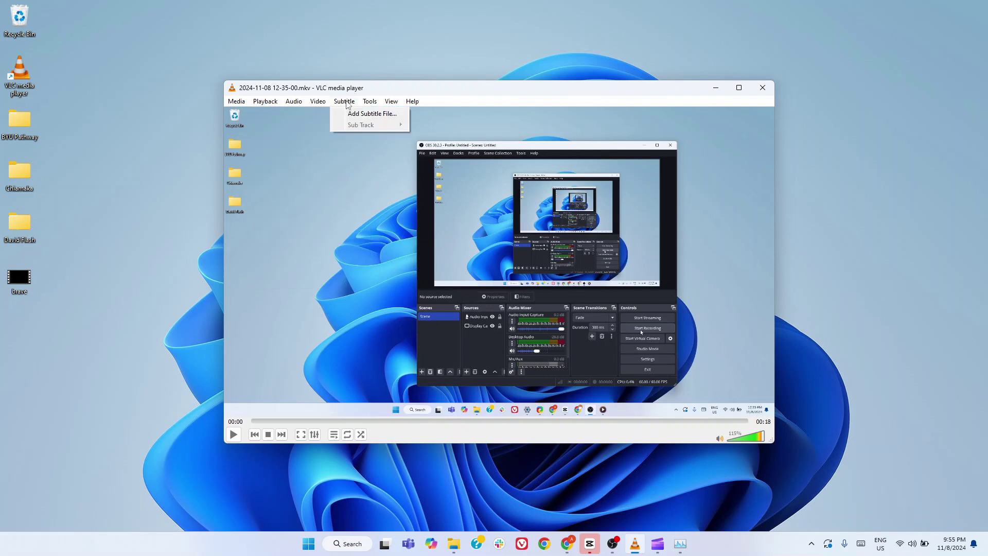
- Open and close the audio effects and equalizer settings, then view the subtitle options without choosing one
click(314, 434)
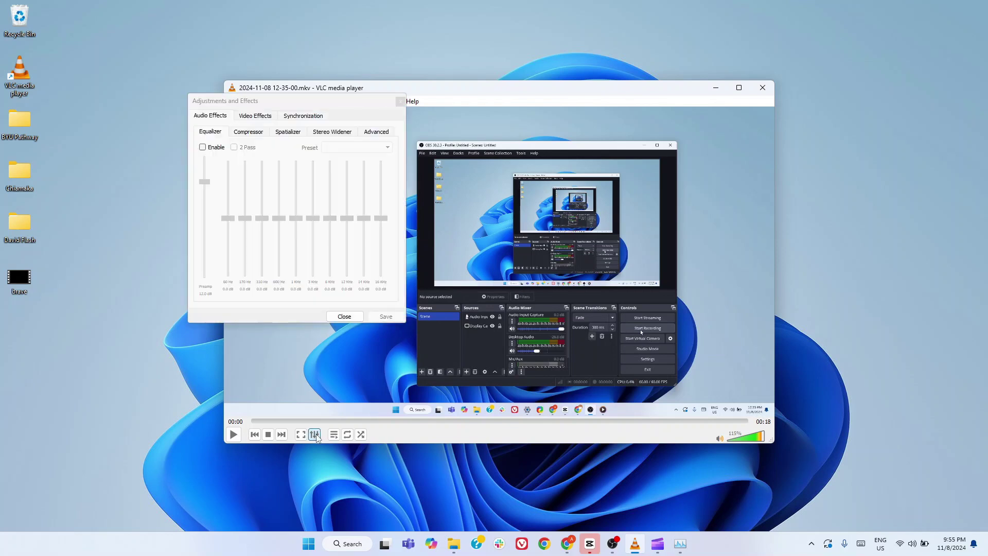
click(401, 101)
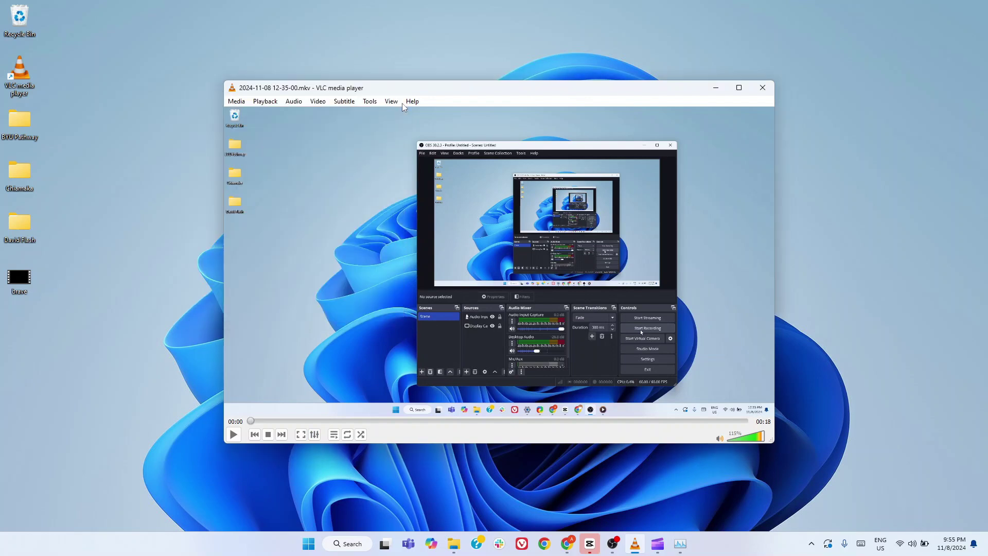
click(352, 102)
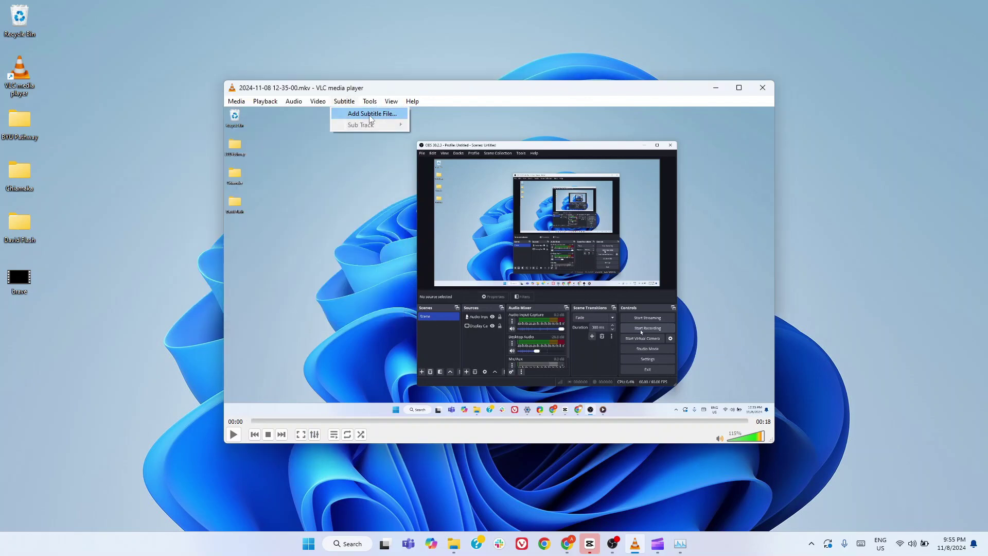
click(293, 132)
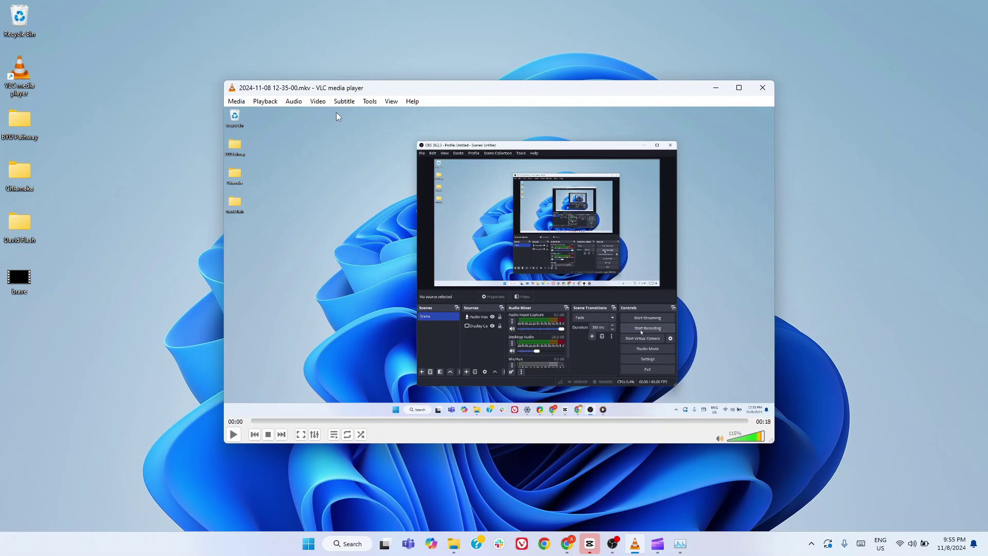
click(370, 102)
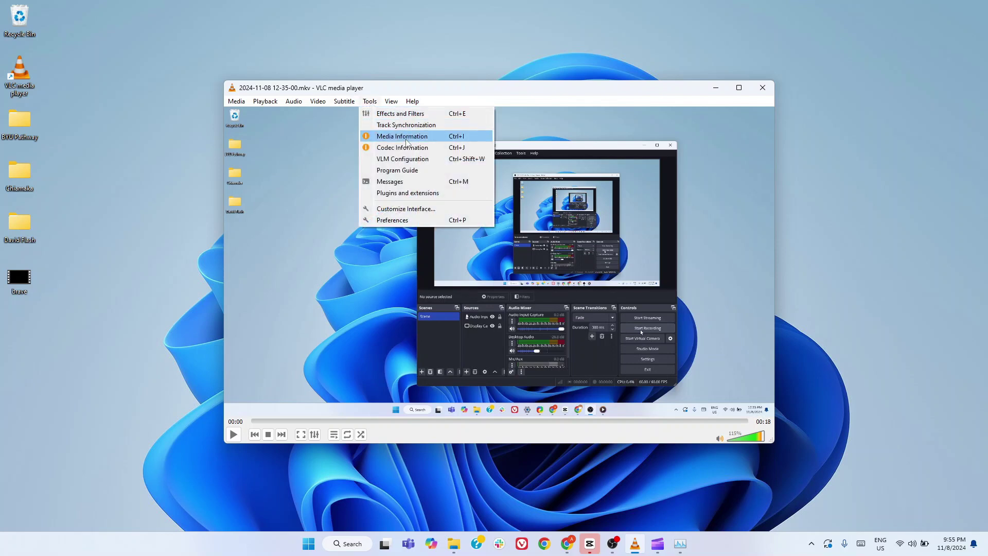
click(455, 208)
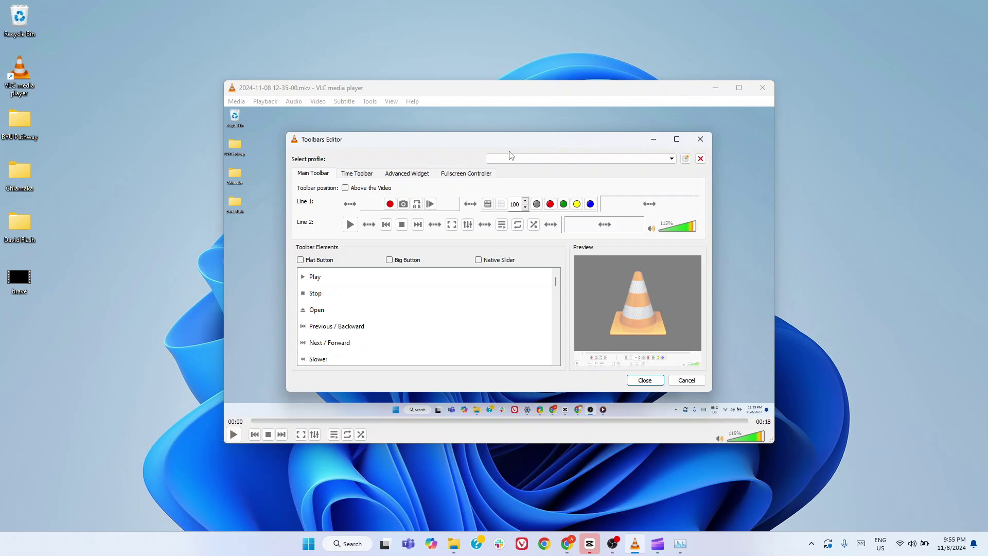
click(681, 543)
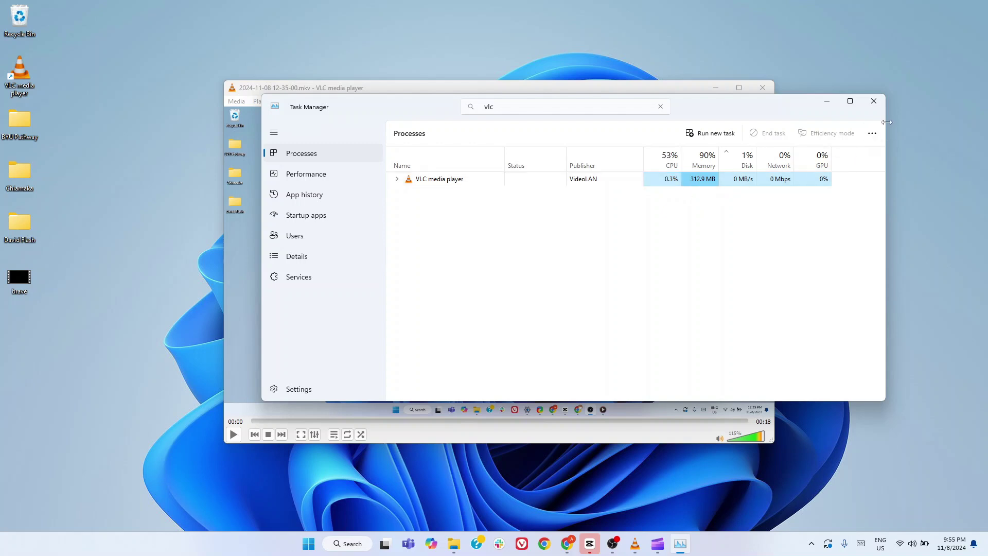
click(874, 102)
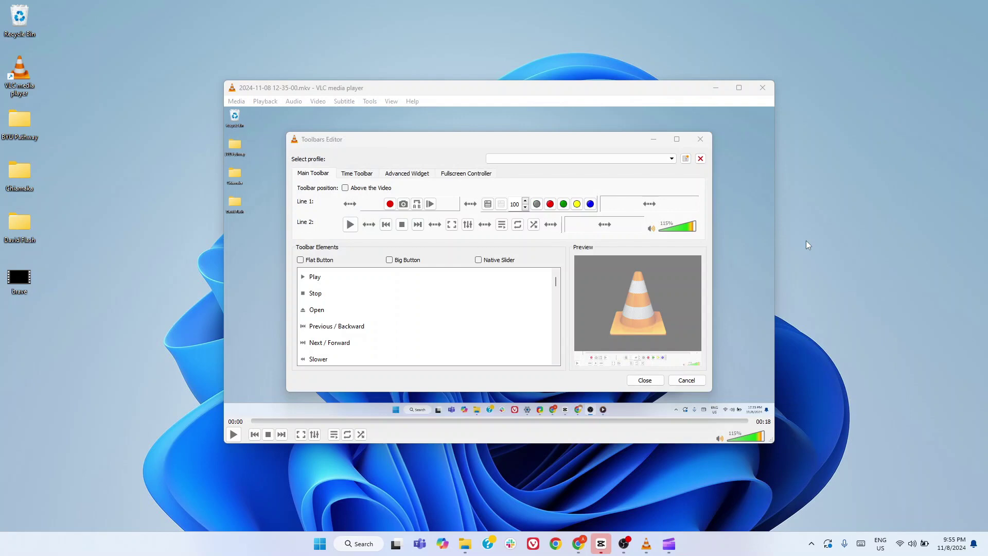
click(701, 139)
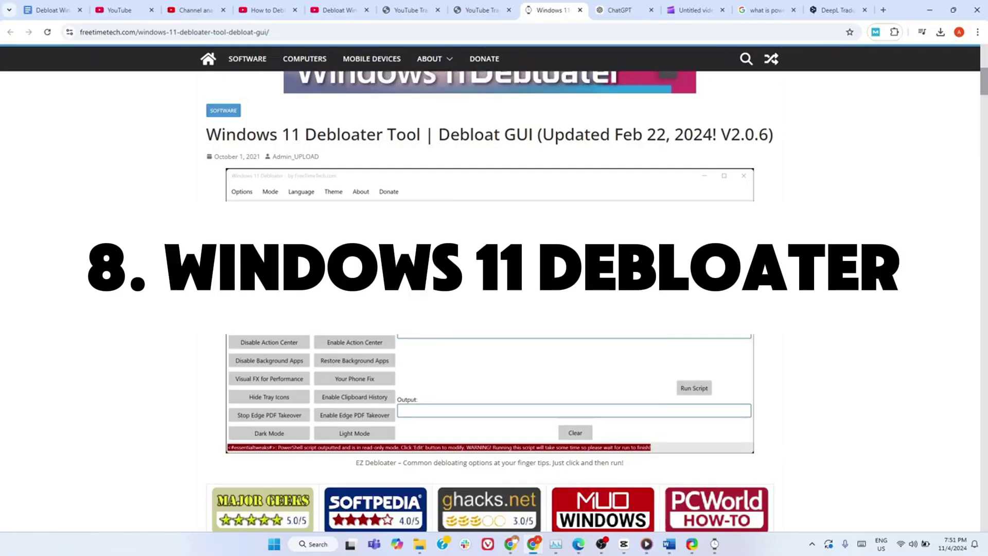
- Highlight the Debloater tool's name in the freetimetech article title and scroll back to the banner
drag(222, 135, 383, 135)
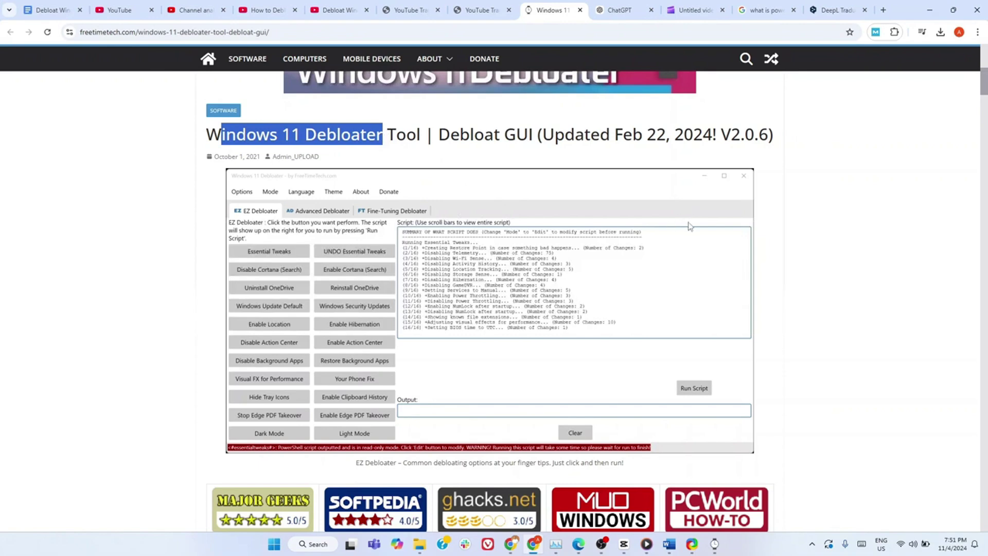
scroll(687, 228, up, 6)
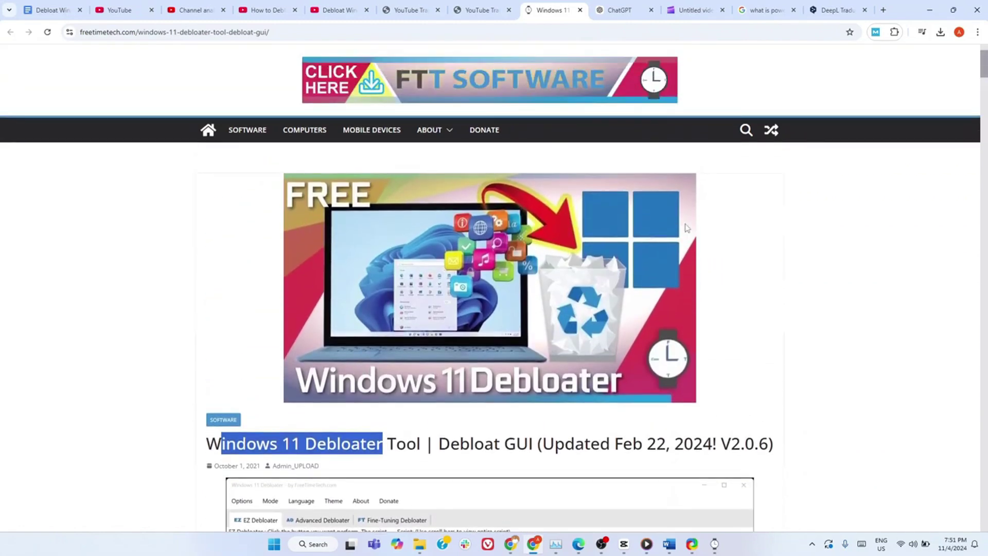
scroll(687, 228, down, 1)
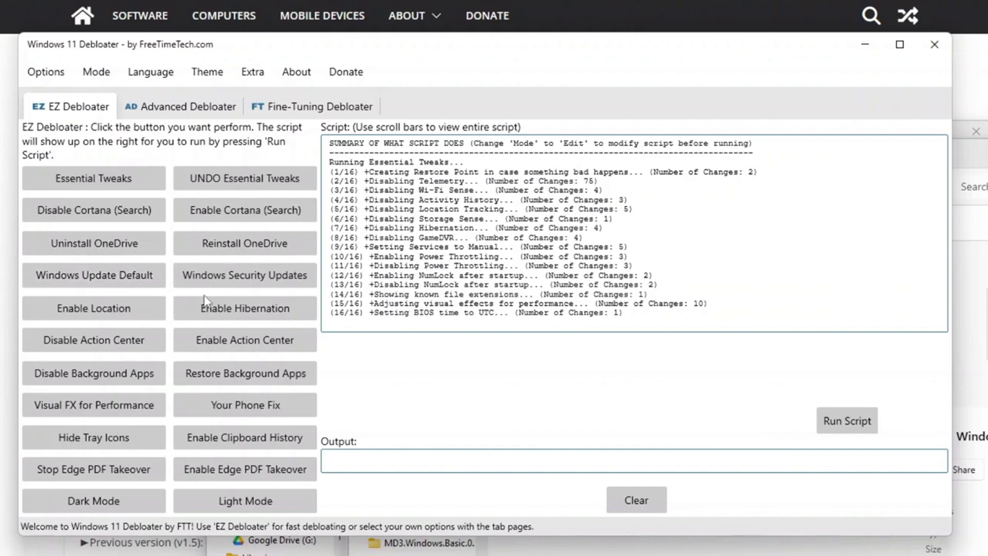
- Preview the background-apps and OneDrive uninstall scripts, then load Essential Tweaks and select its first ten steps
click(136, 381)
click(128, 246)
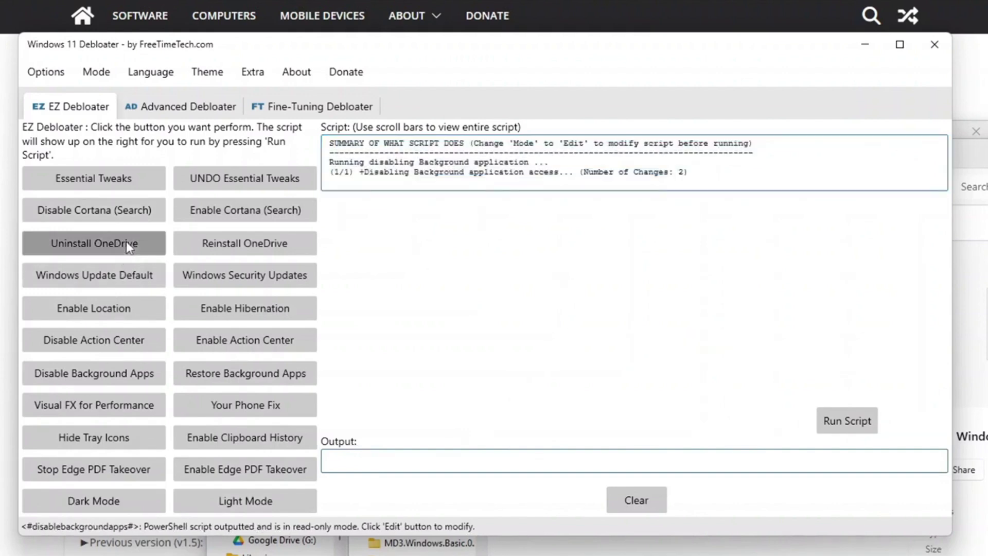
click(128, 247)
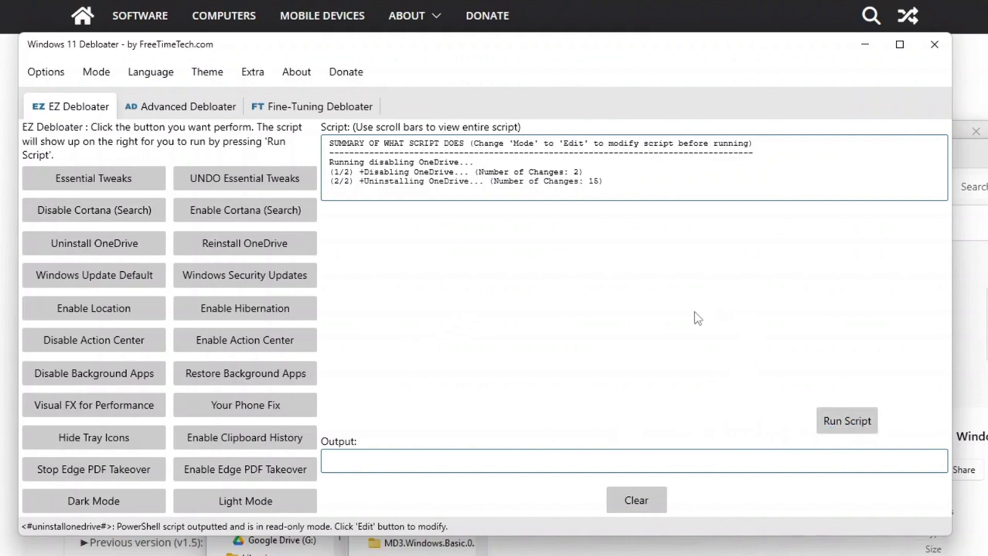
click(97, 180)
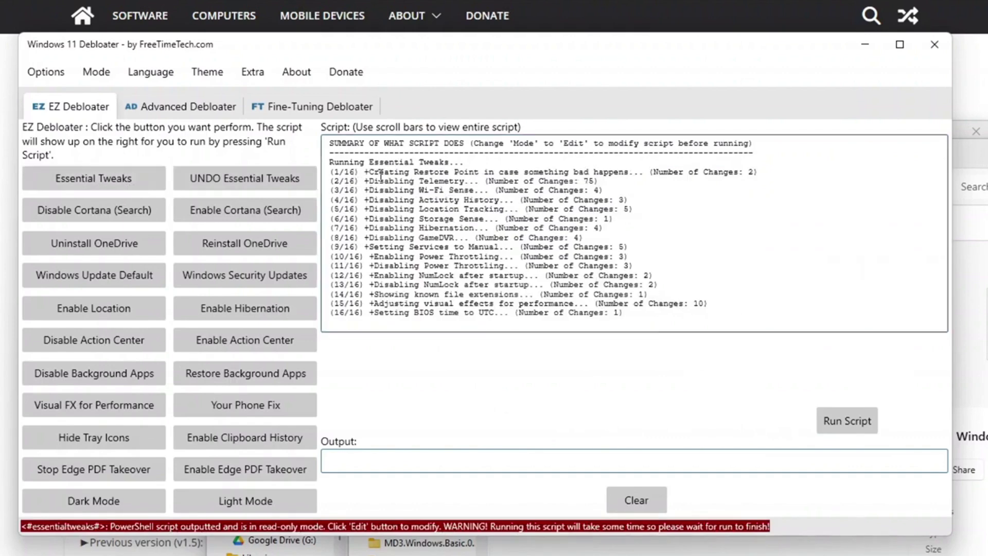
drag(365, 174, 659, 312)
- Tick a predefined preset on the Advanced Debloater tab, then view the Fine-Tuning browser list
key(ctrl+Tab)
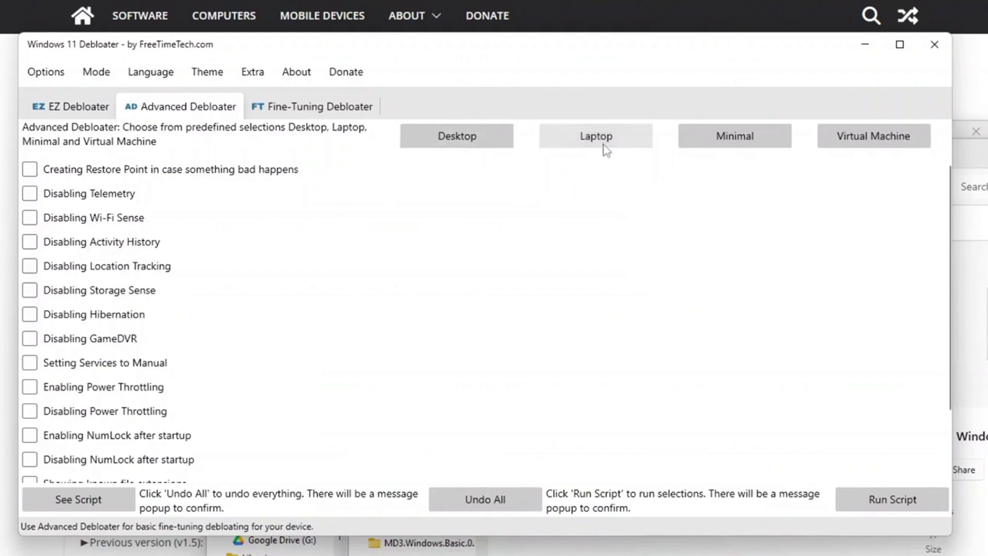
click(890, 146)
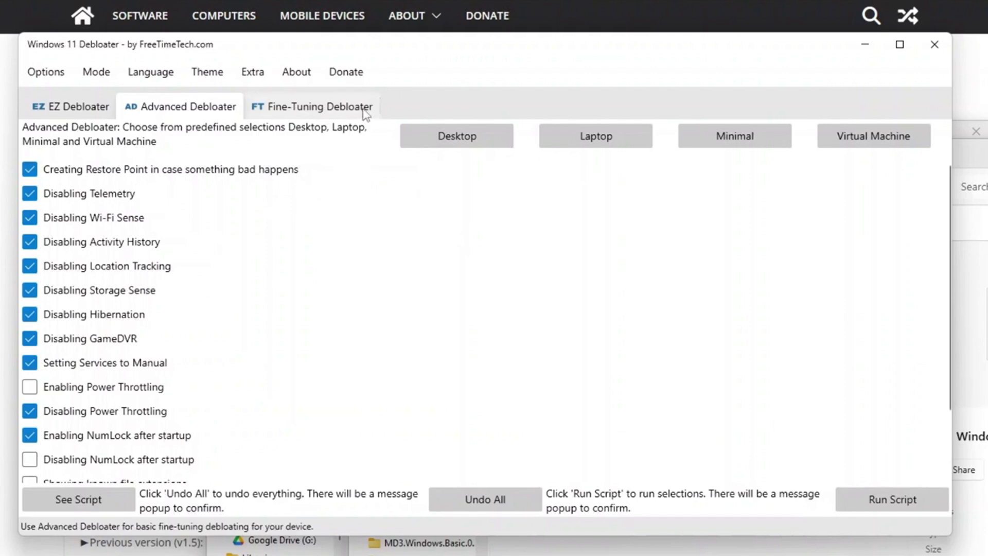
click(365, 112)
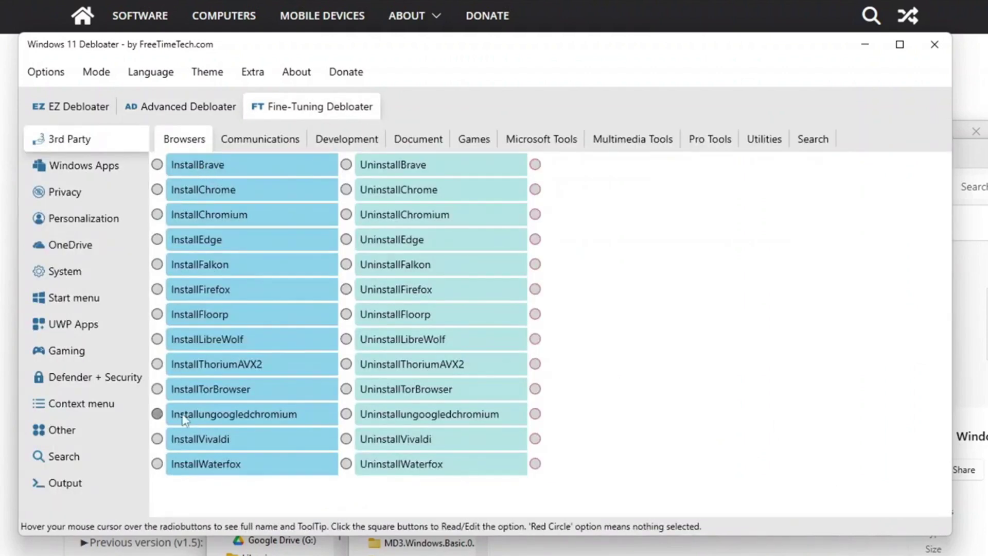